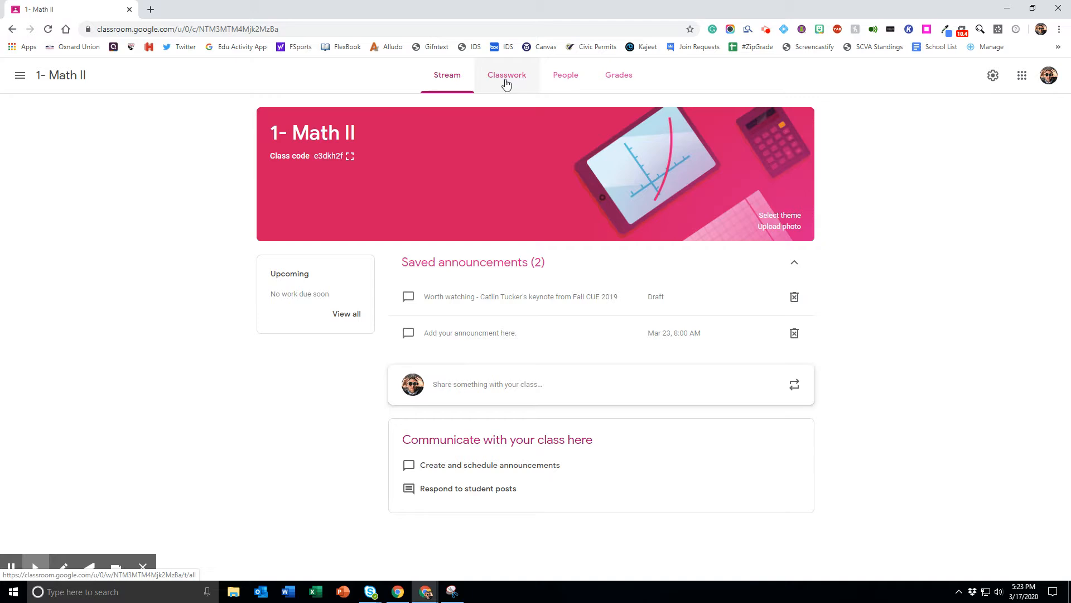
Step: Reuse the Self-Tracking Master Goals post from the RMHS I & E PM class in the classwork, and discard its draft
left_click(506, 84)
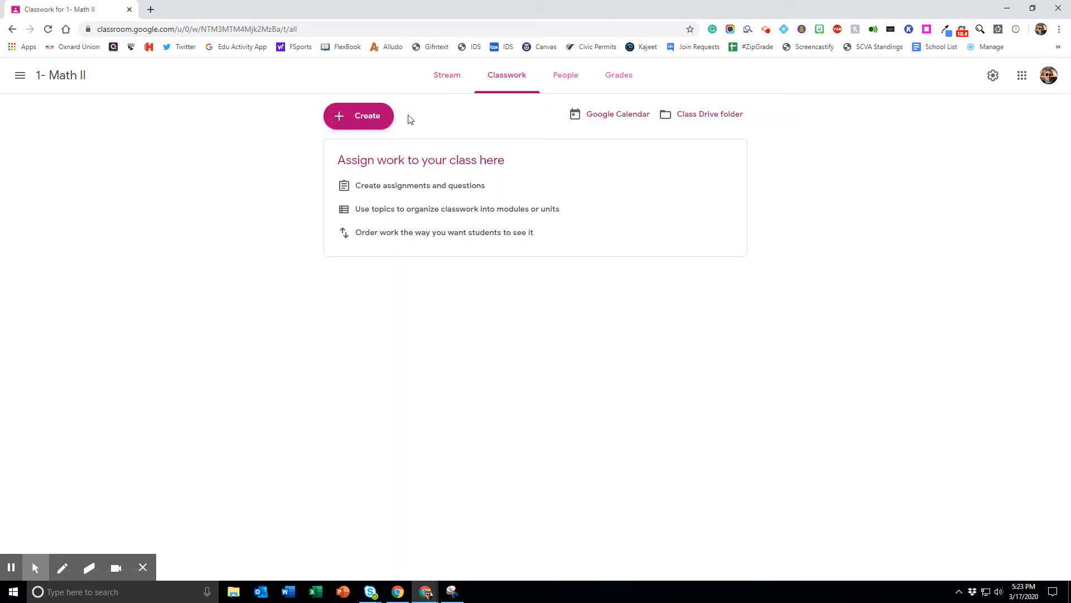
left_click(380, 120)
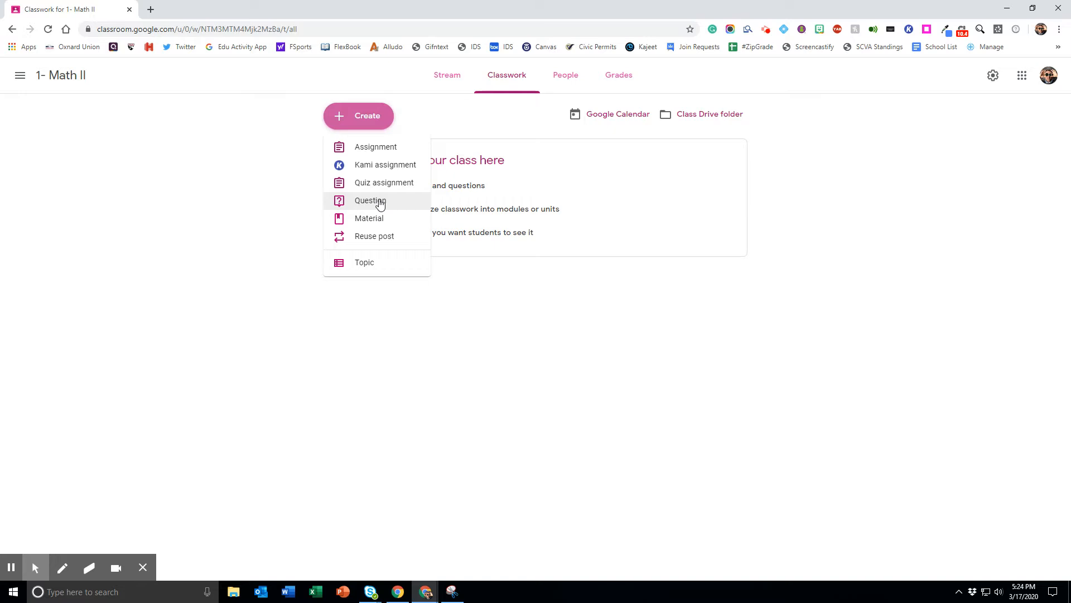
left_click(379, 239)
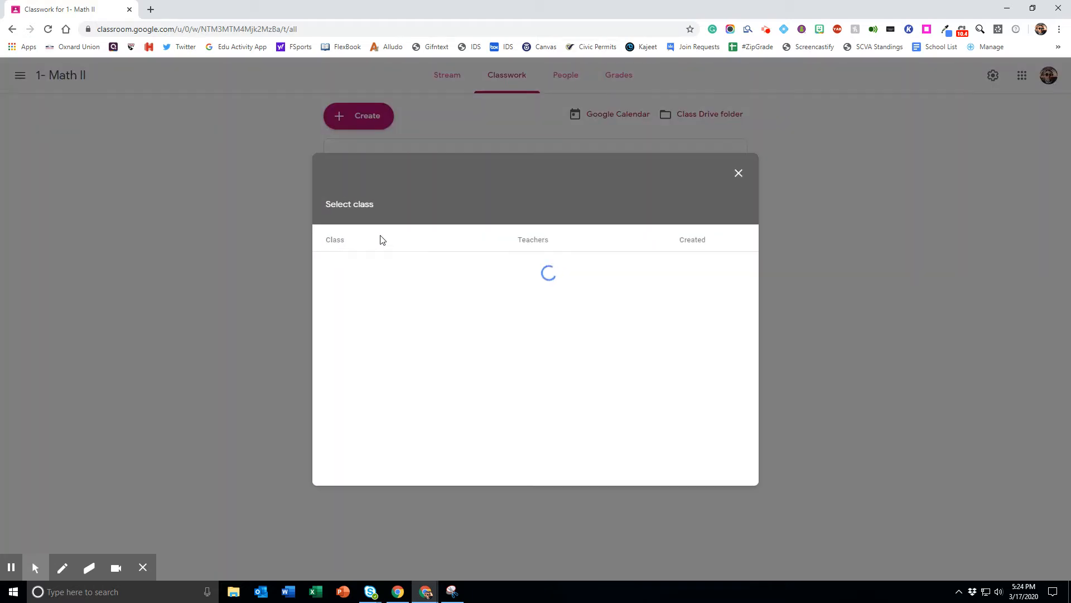
left_click(411, 291)
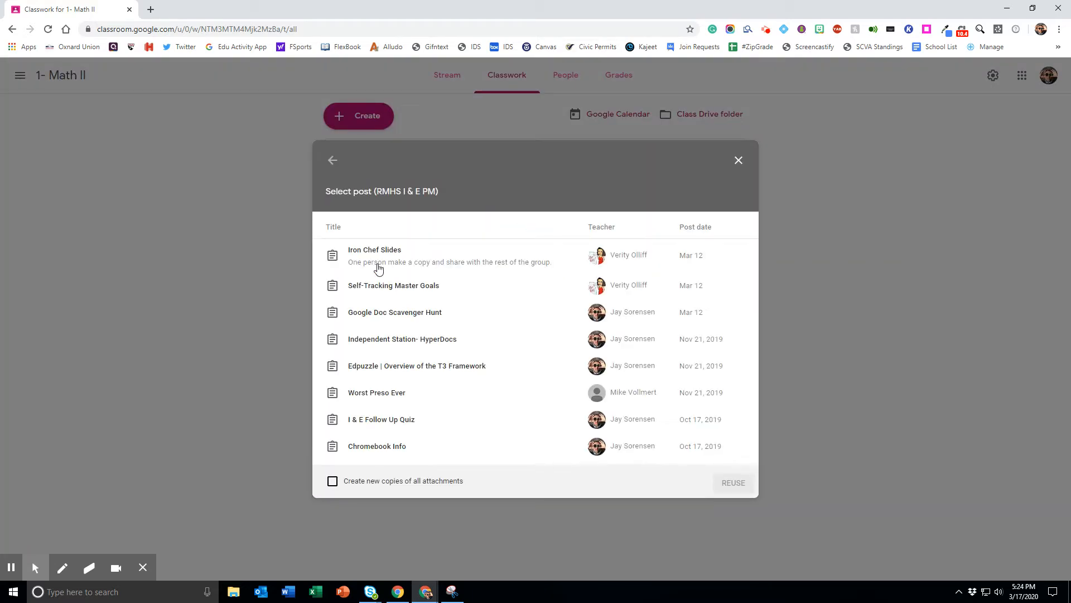
left_click(375, 290)
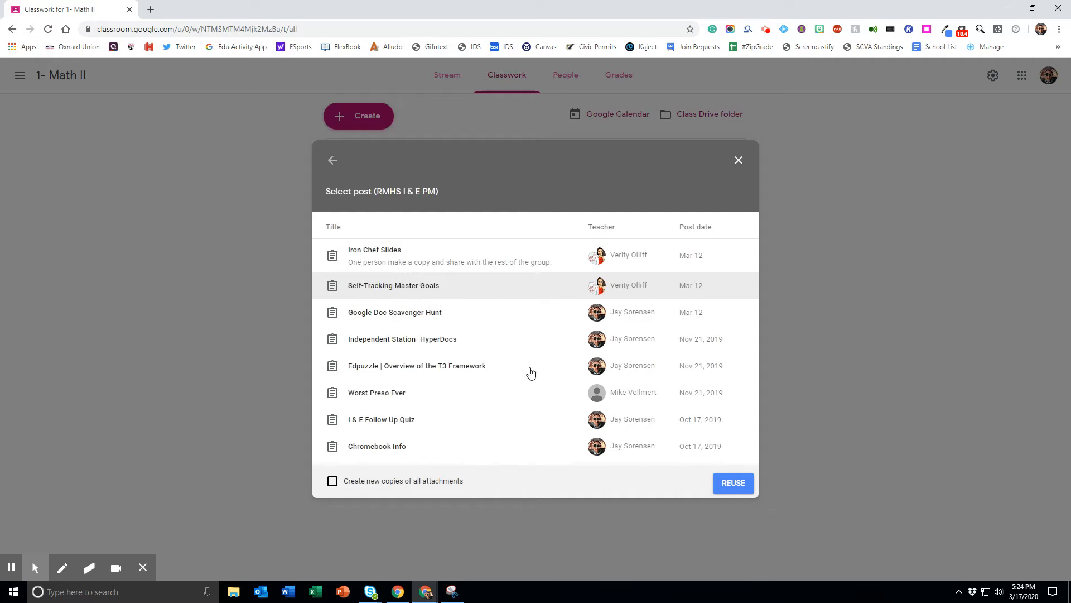
left_click(727, 484)
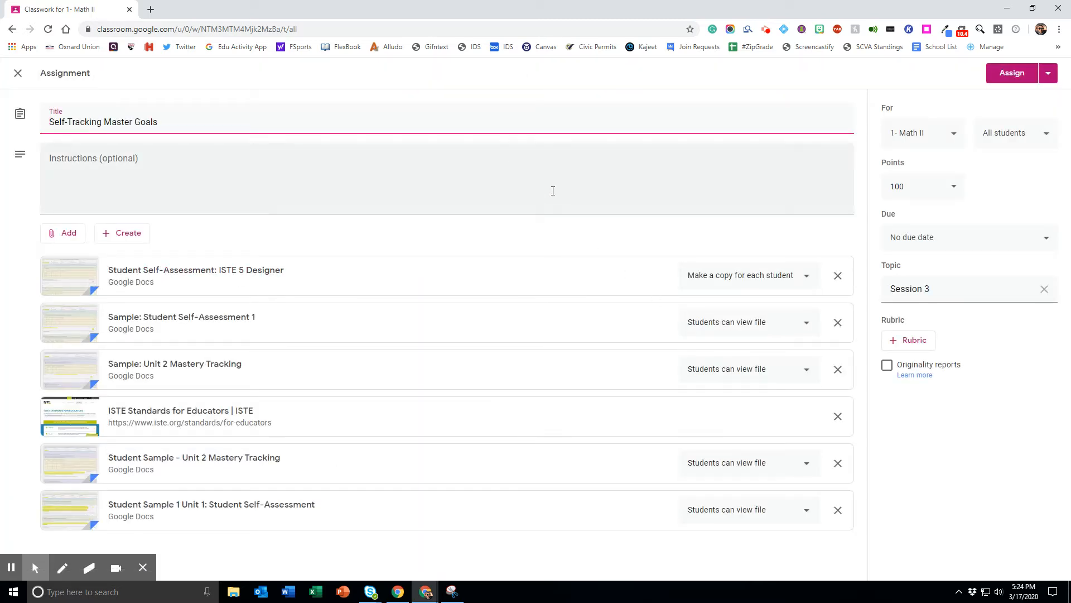
left_click(1047, 73)
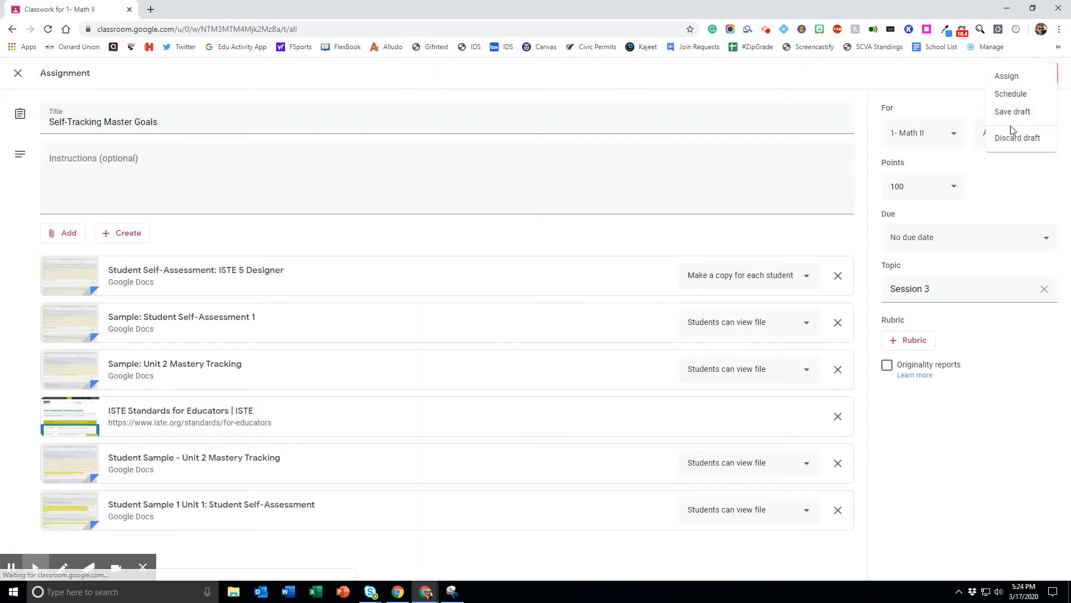
left_click(1012, 137)
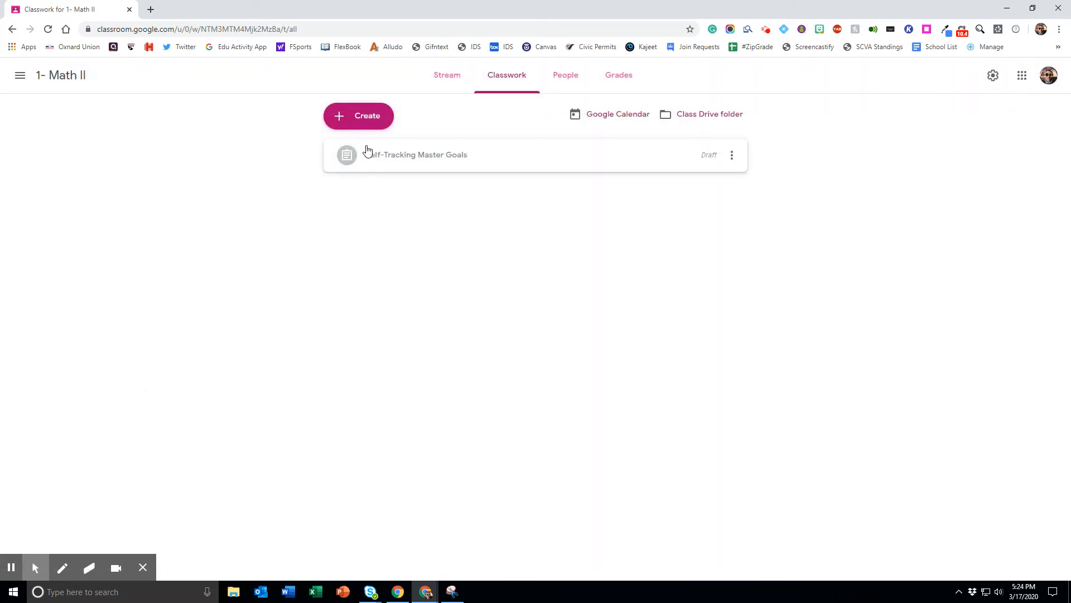
Step: Create a new assignment titled "Assignment 1" in the class's classwork
left_click(369, 119)
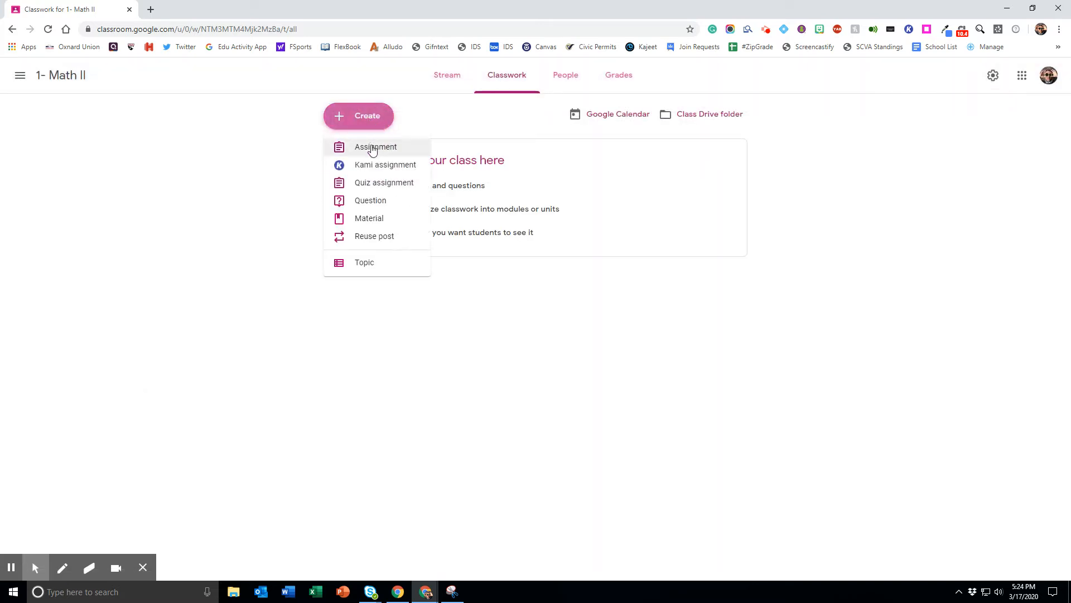
left_click(373, 148)
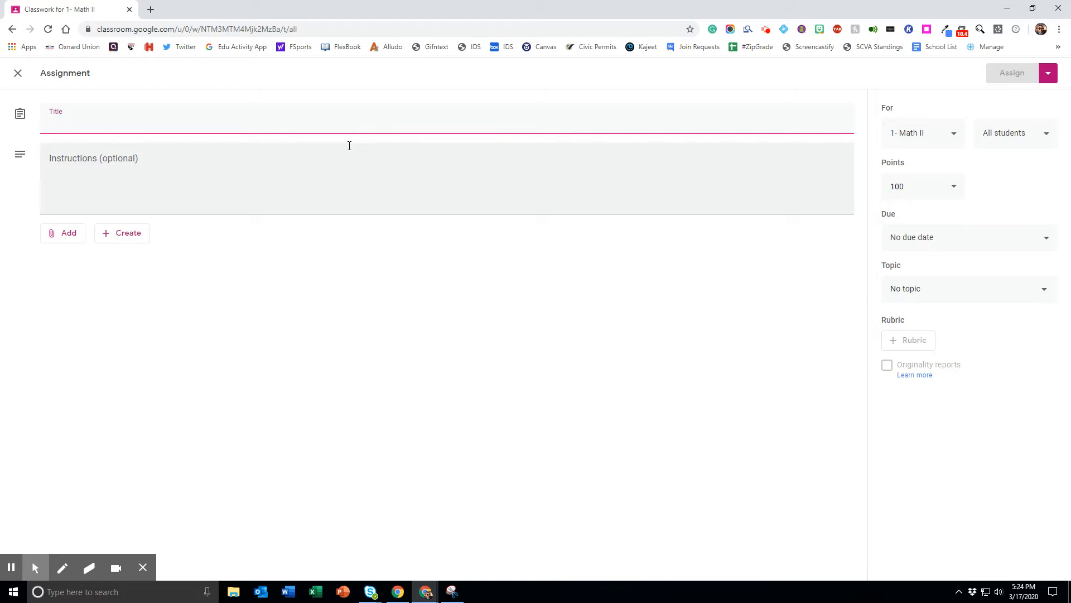
type("A")
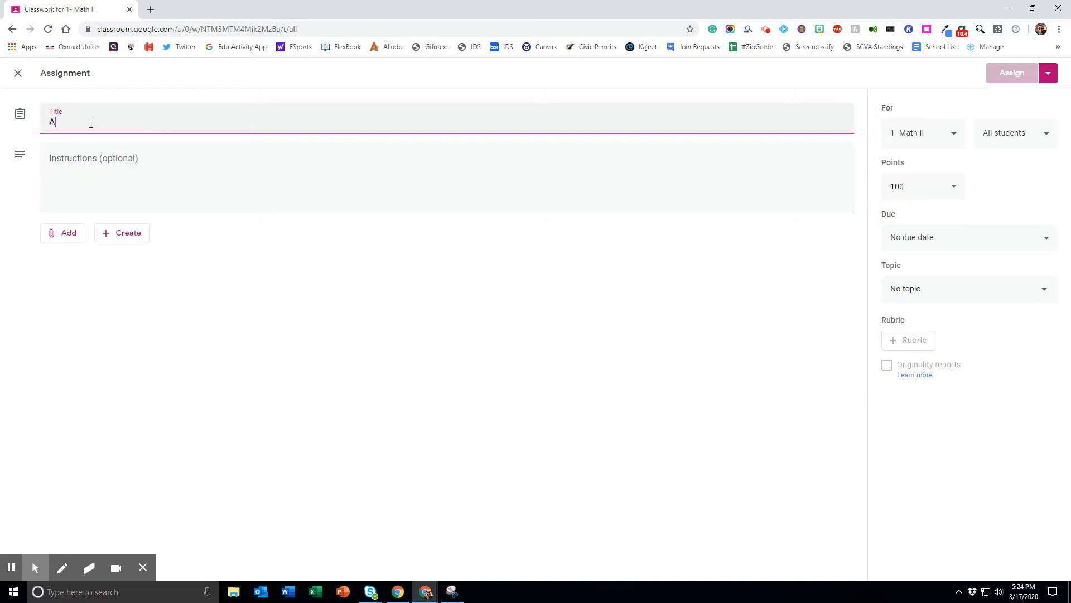
type("ssignment 1")
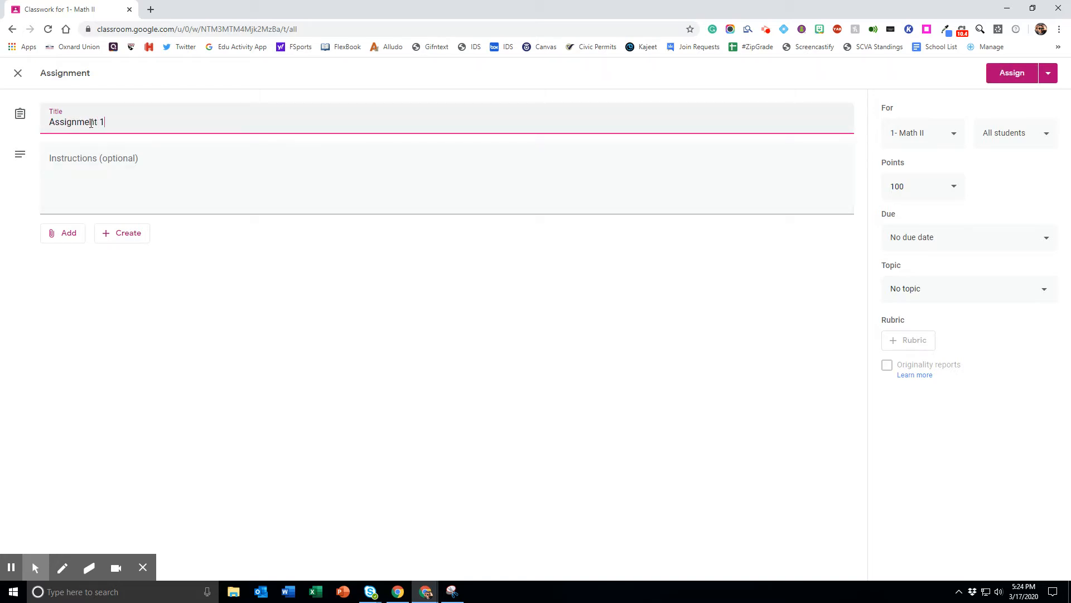
left_click(108, 163)
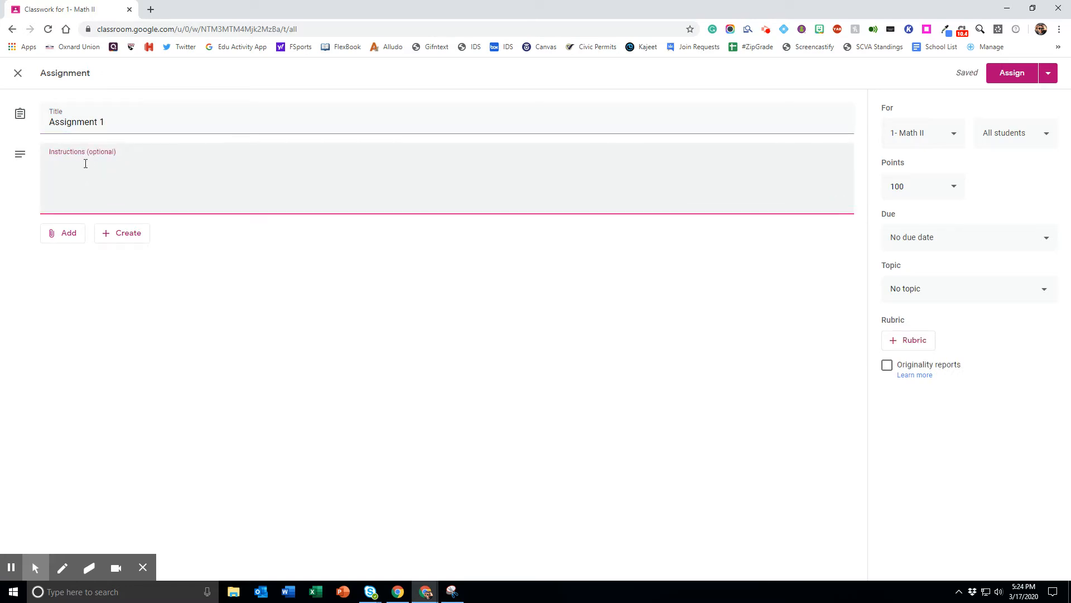
left_click(66, 237)
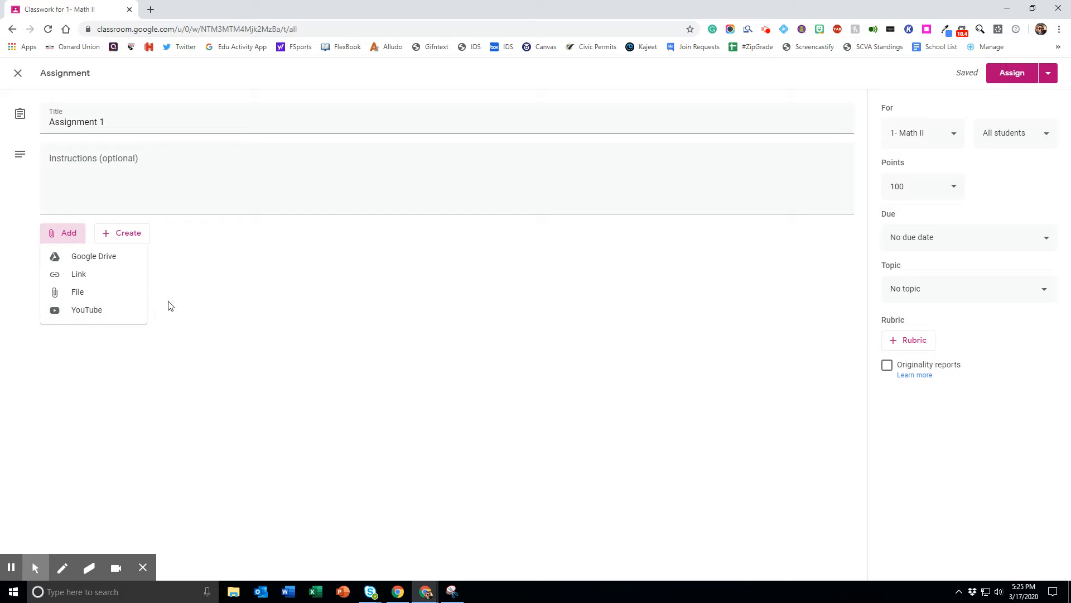
left_click(208, 300)
left_click(117, 231)
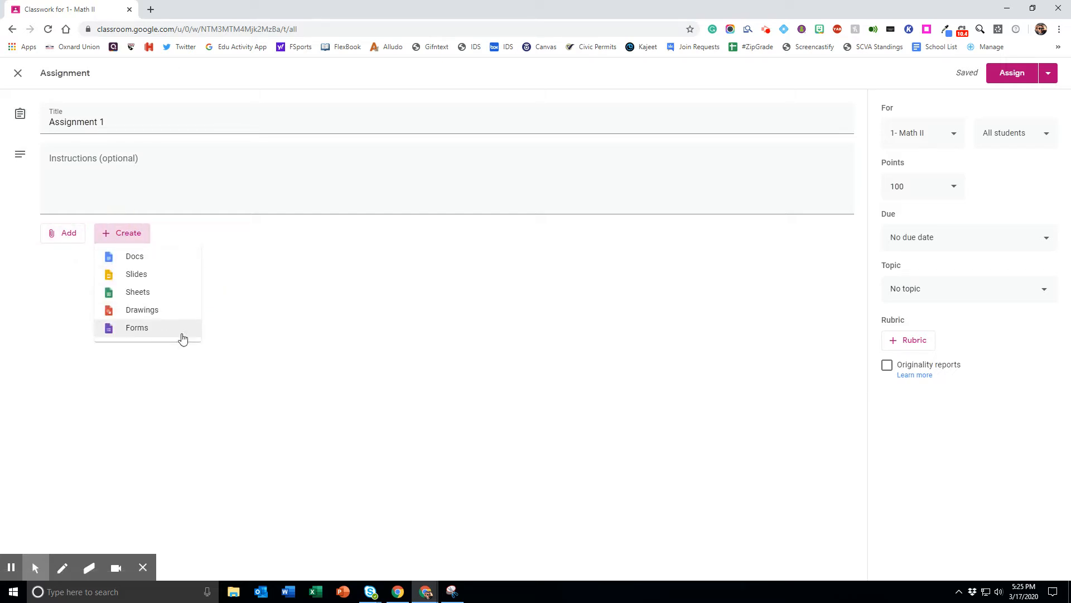
left_click(179, 239)
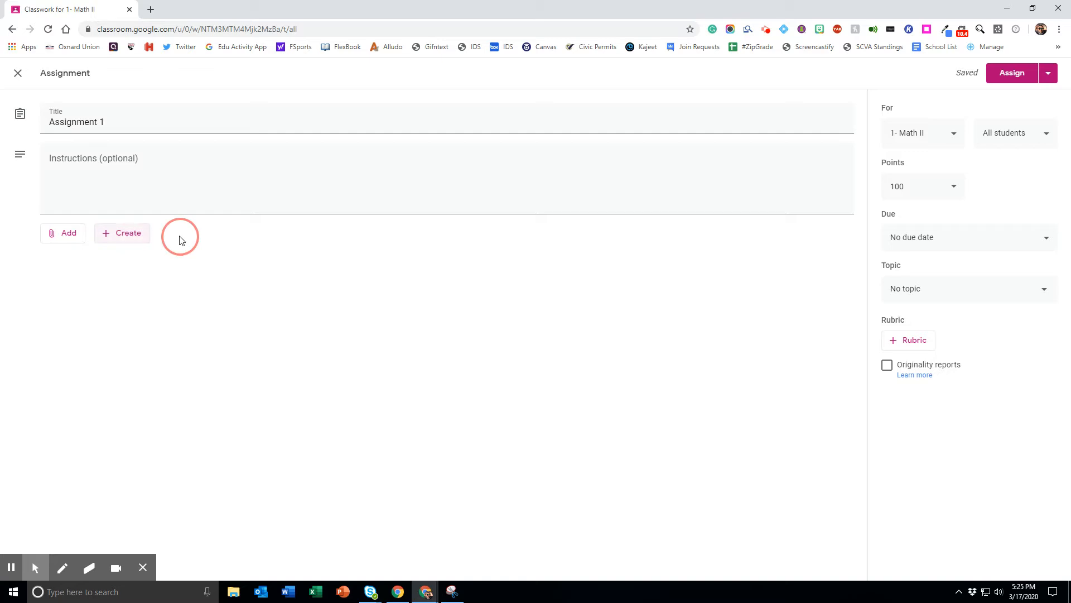
Step: Try adding the ACHS, CIHS and Condor Digital classes to the assignment, and deselect them, keeping all students of 1- Math II
left_click(913, 136)
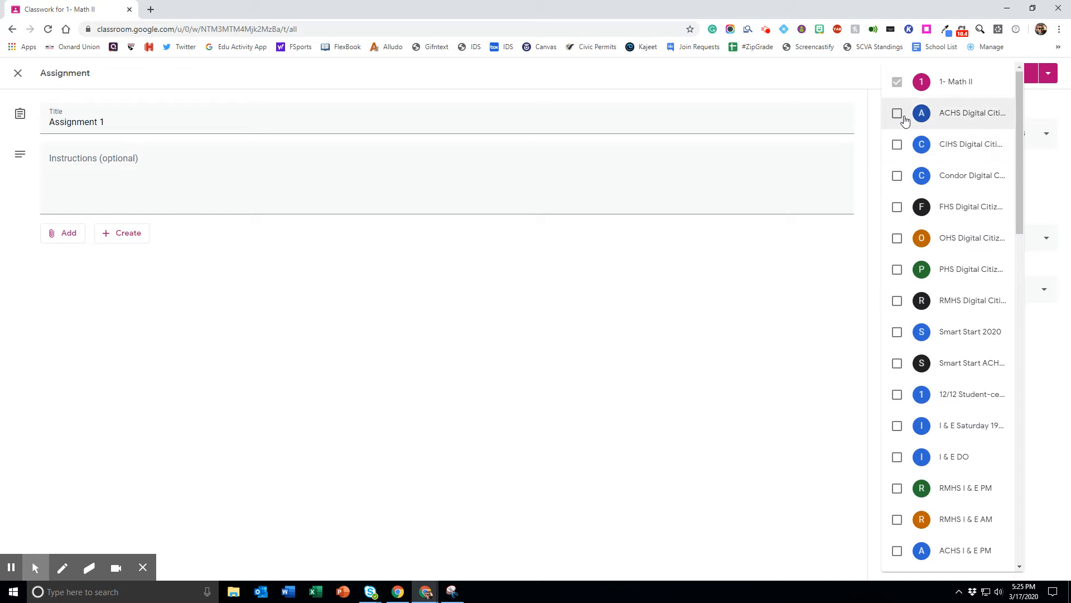
left_click(897, 115)
left_click(898, 146)
left_click(897, 176)
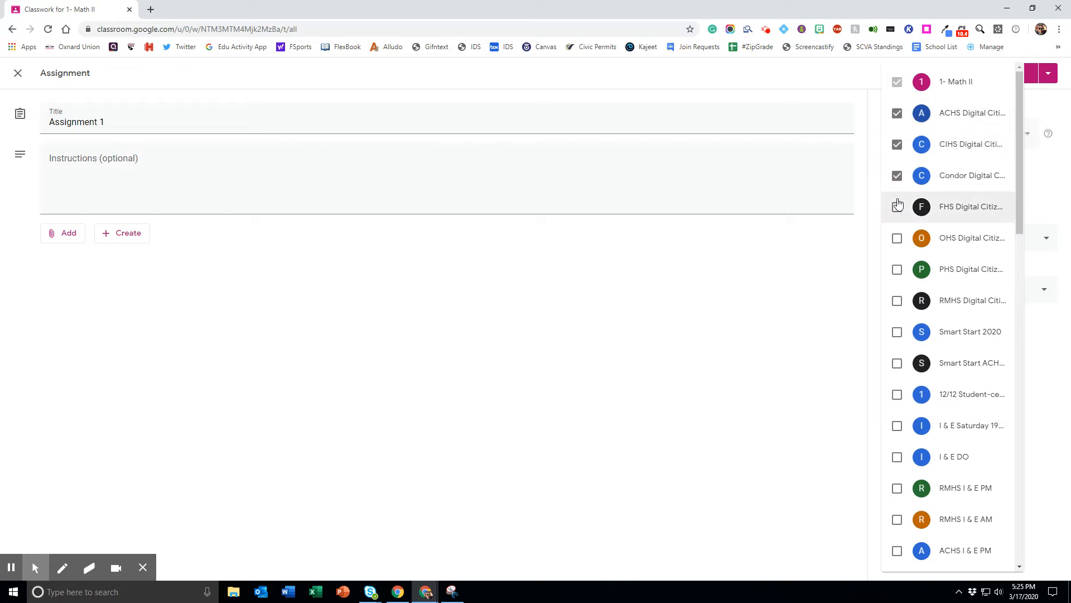
left_click(897, 177)
left_click(898, 144)
left_click(897, 113)
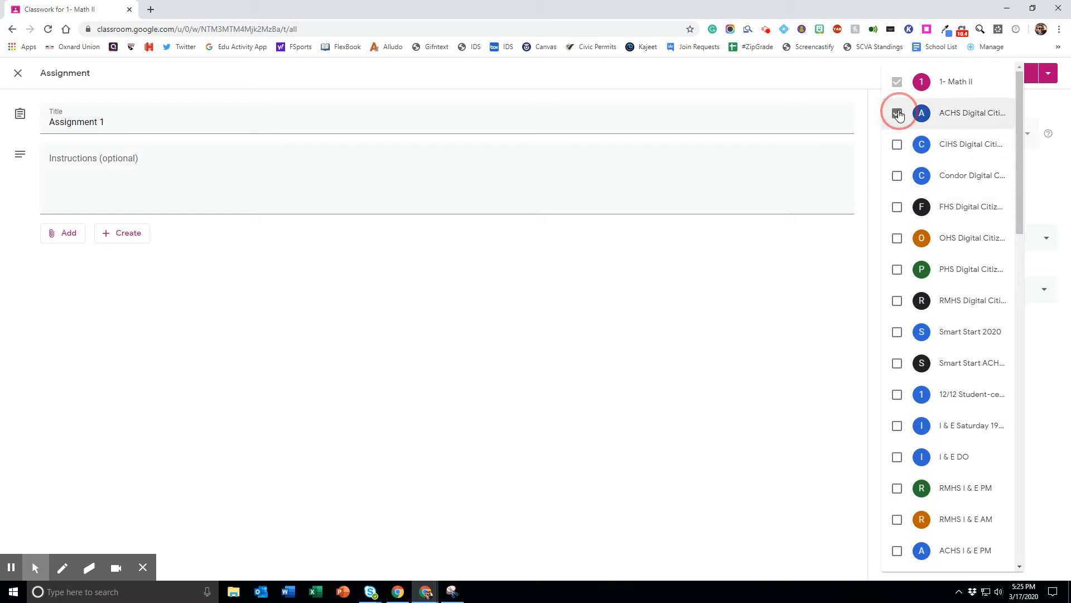
left_click(862, 248)
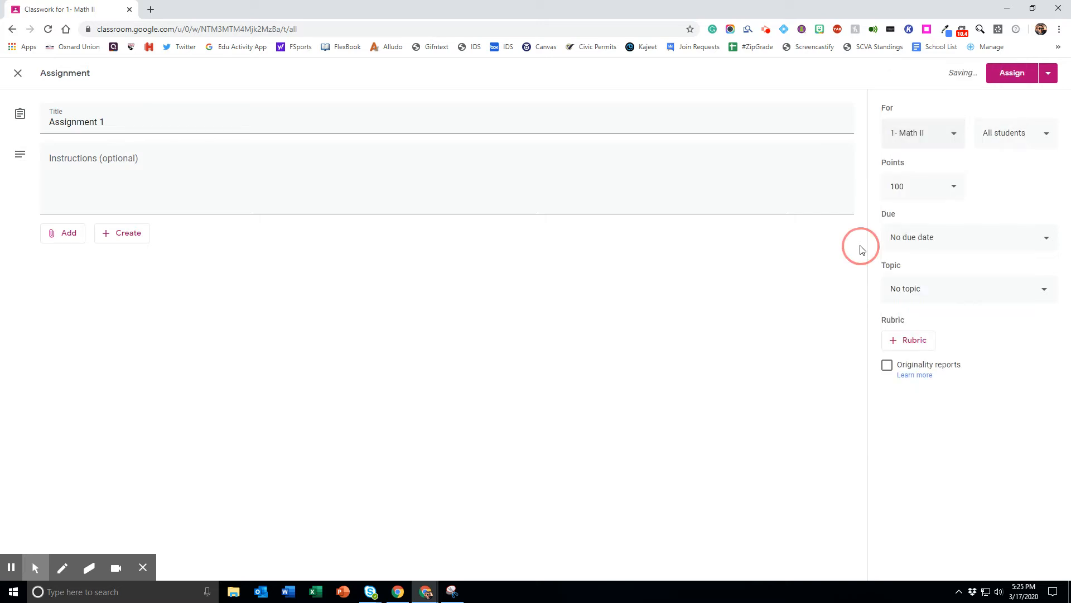
left_click(995, 134)
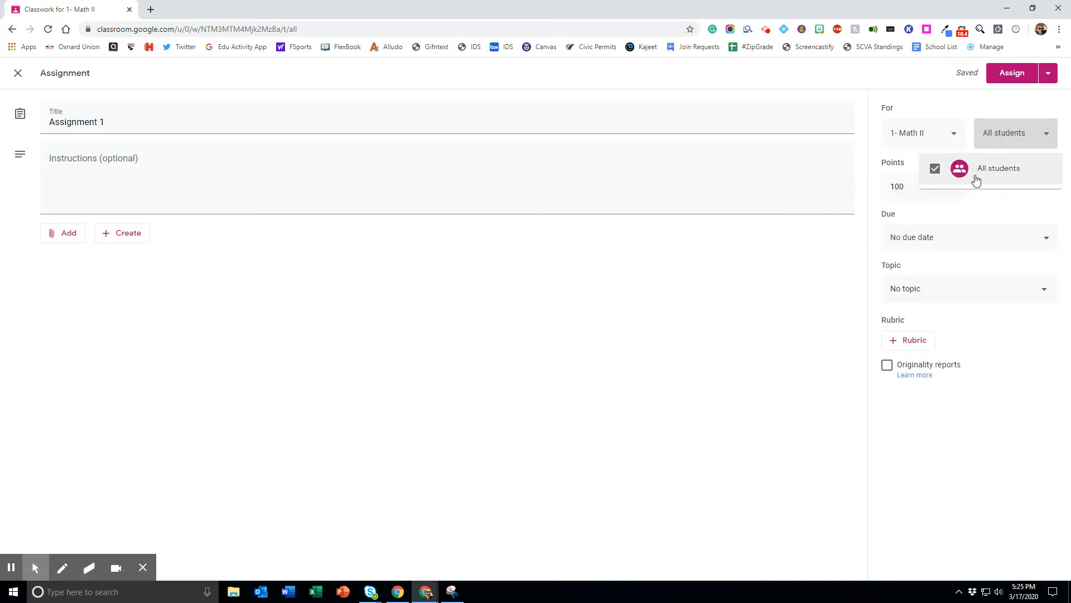
left_click(976, 107)
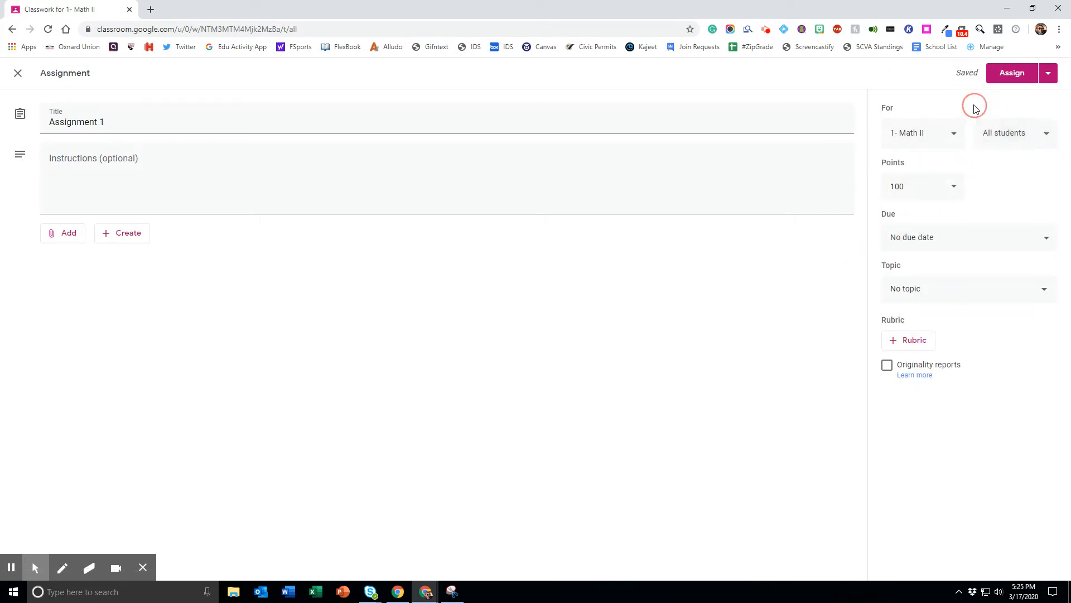
Step: Set the assignment's points to Ungraded
left_click(915, 188)
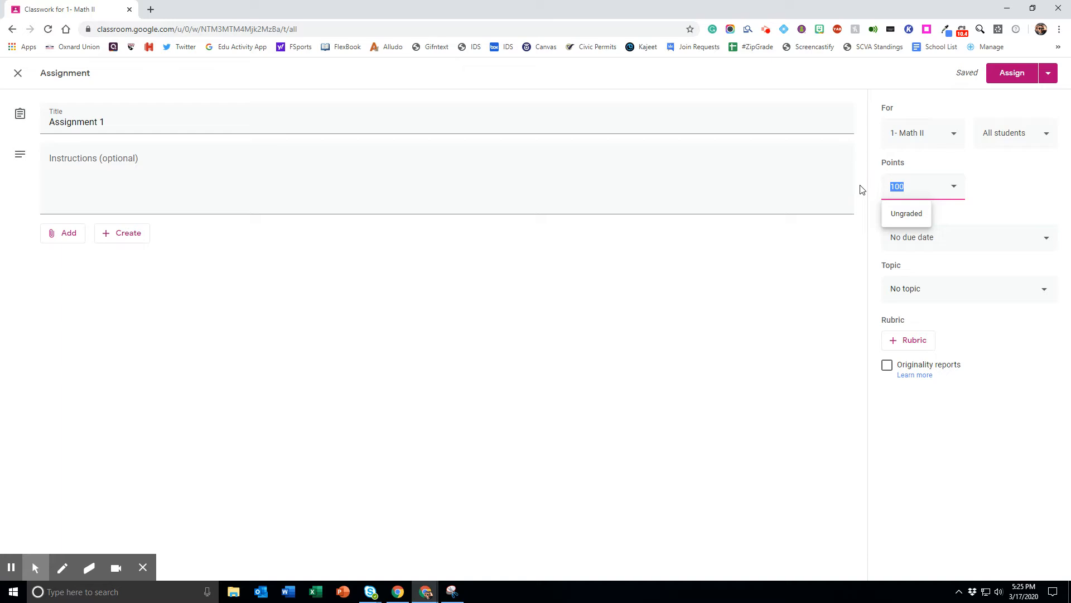
left_click(911, 212)
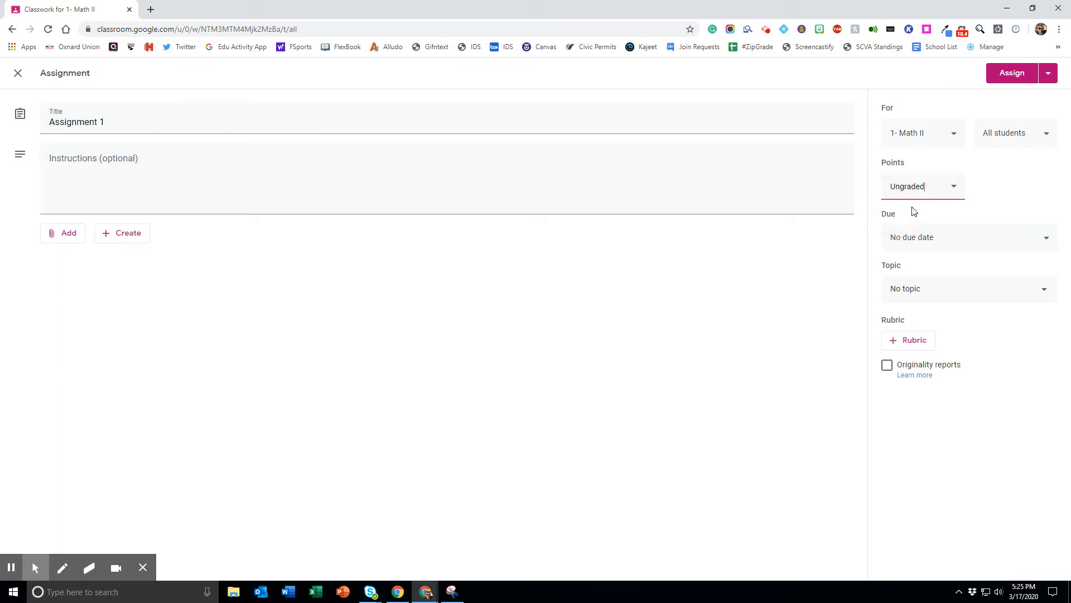
left_click(1018, 190)
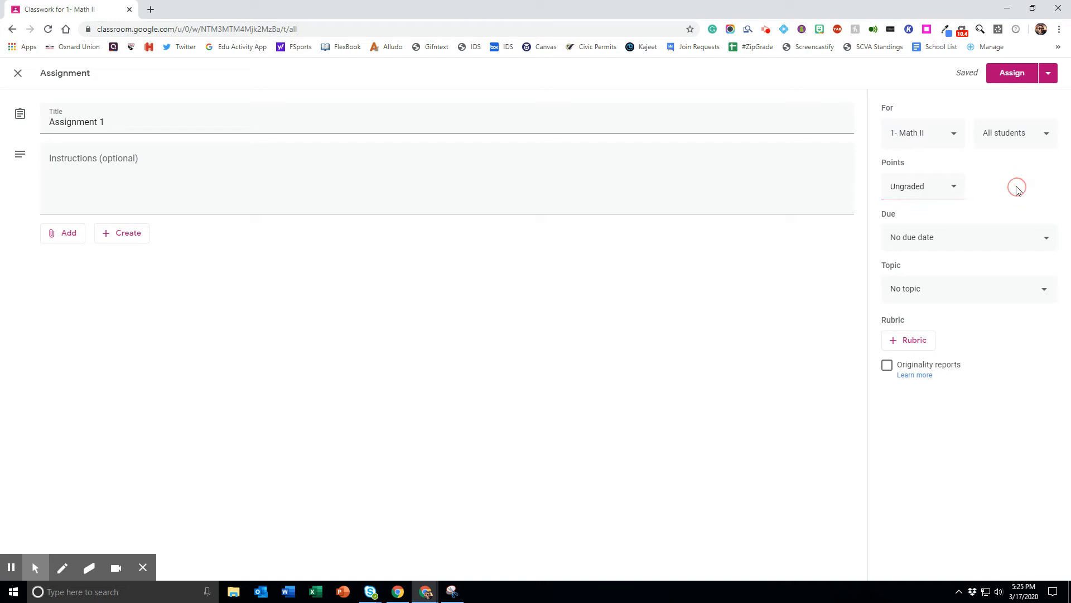
Step: Set the assignment's due date to Mar 20, 2020 and the due time to 10:00 PM
left_click(936, 240)
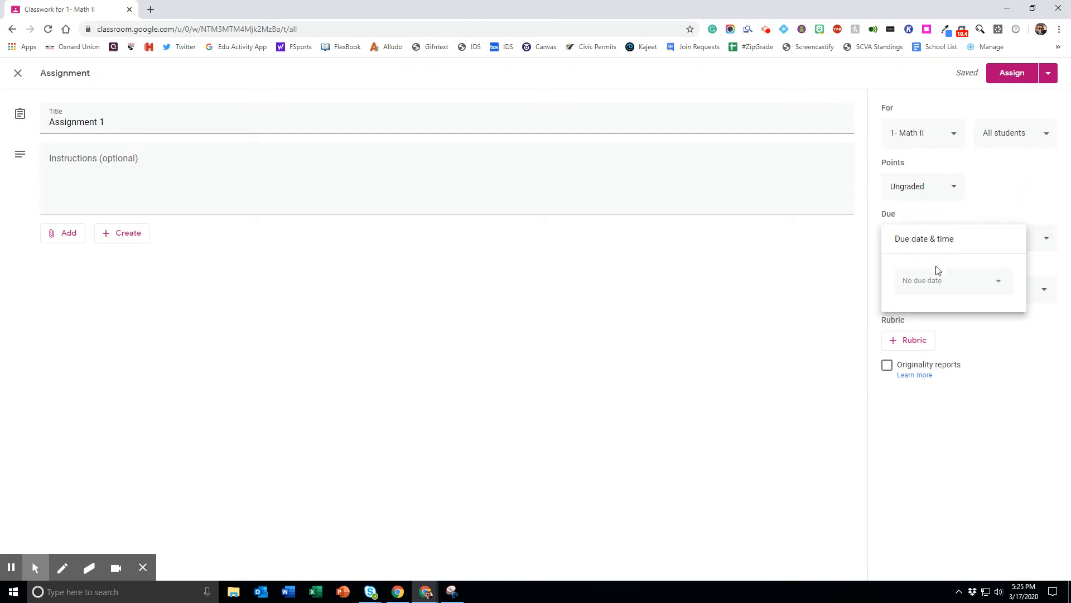
left_click(935, 283)
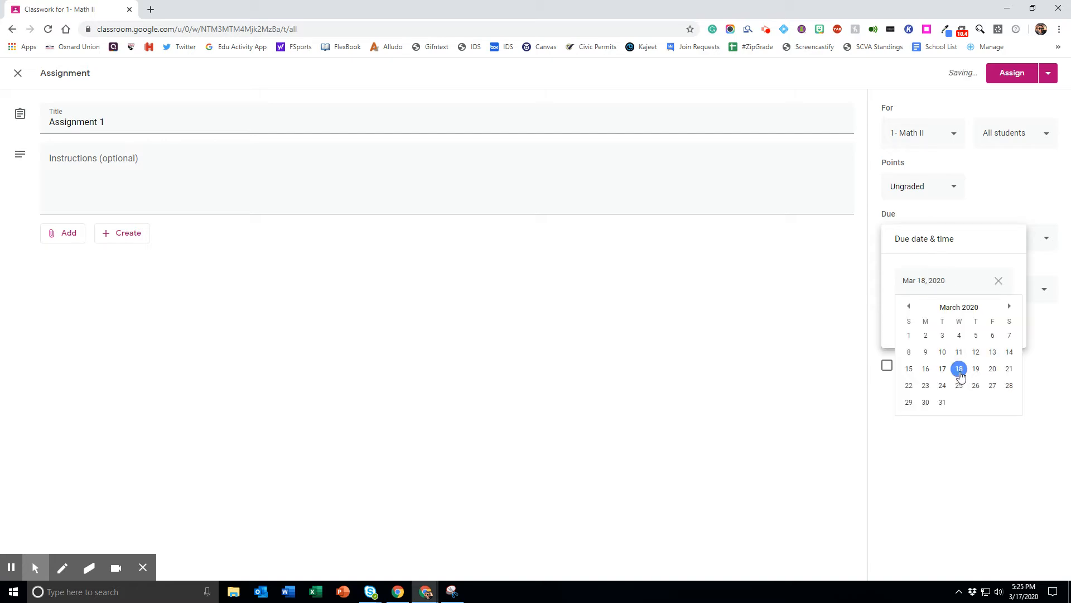
left_click(993, 369)
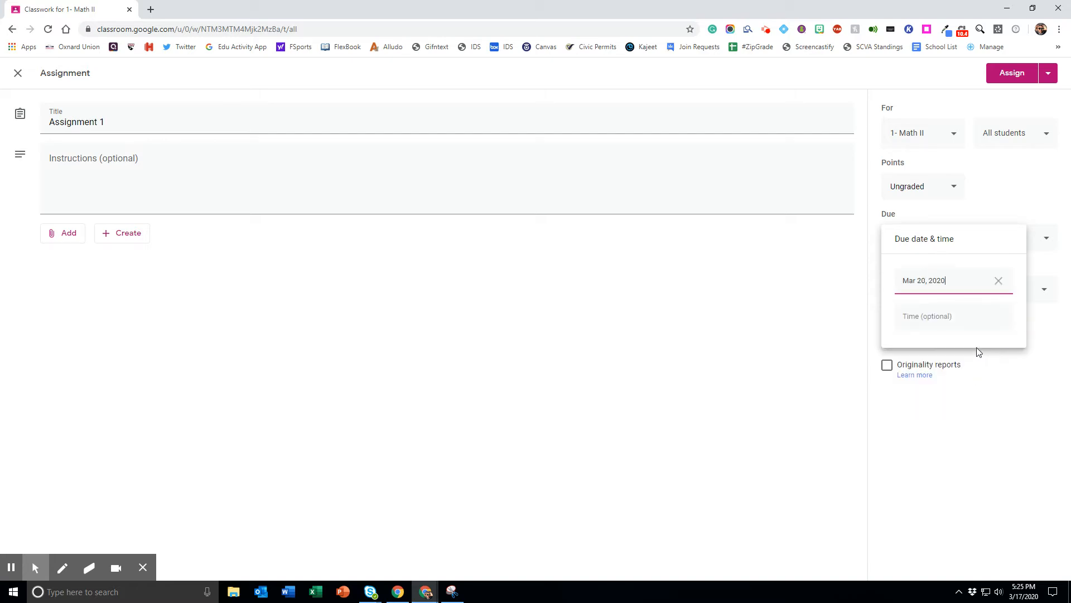
left_click(948, 317)
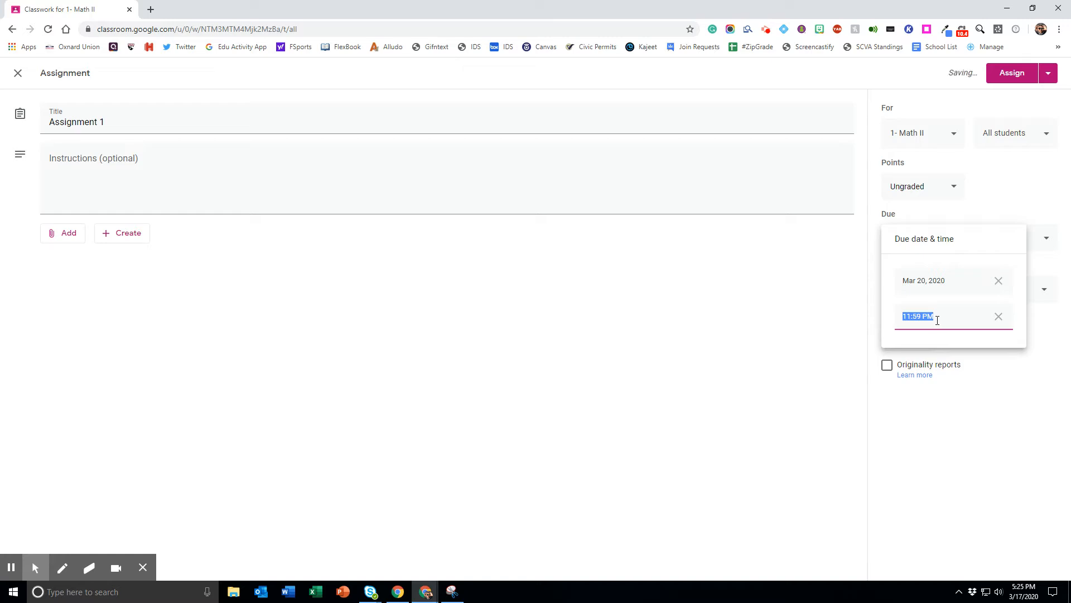
left_click(922, 317)
left_click_drag(921, 317, 889, 317)
type("10:00")
left_click(1013, 384)
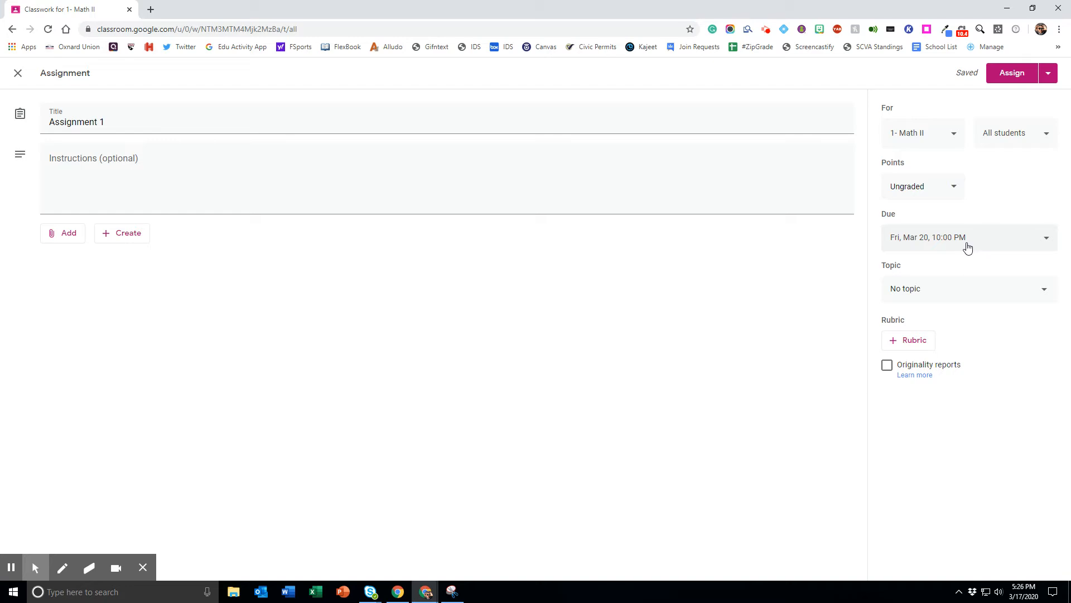
Step: Create a new topic named "Week 1" for the assignment
left_click(922, 294)
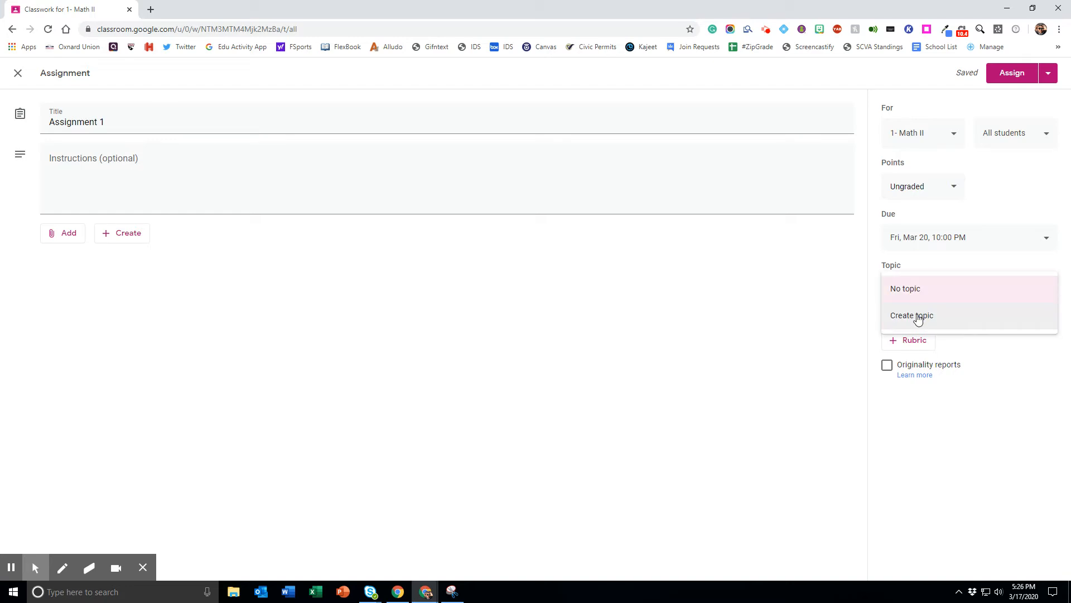
left_click(918, 317)
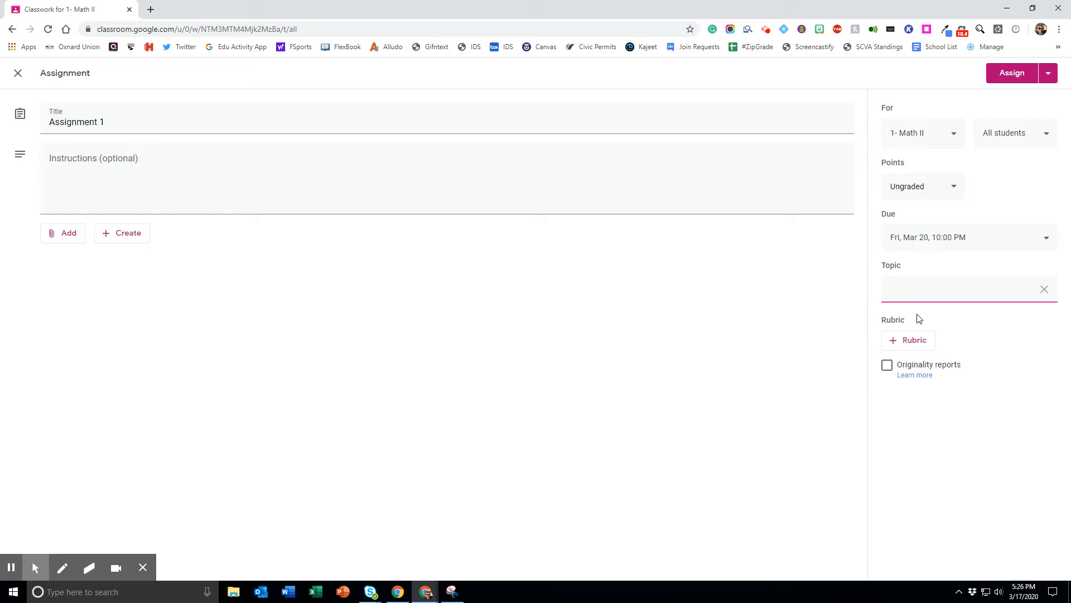
type("Week 1")
left_click(977, 338)
left_click(913, 342)
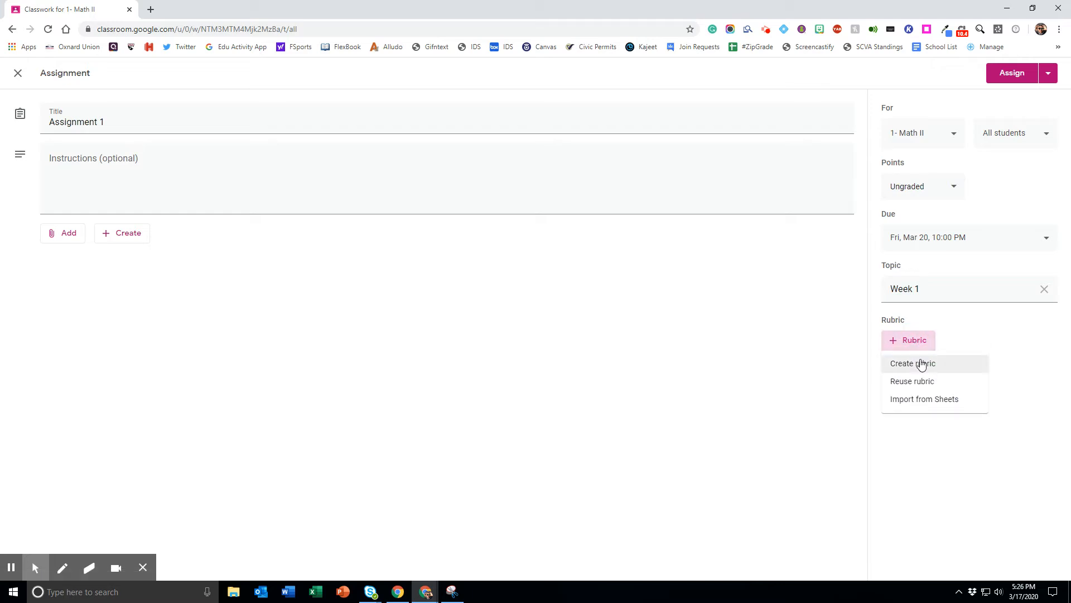
left_click(921, 363)
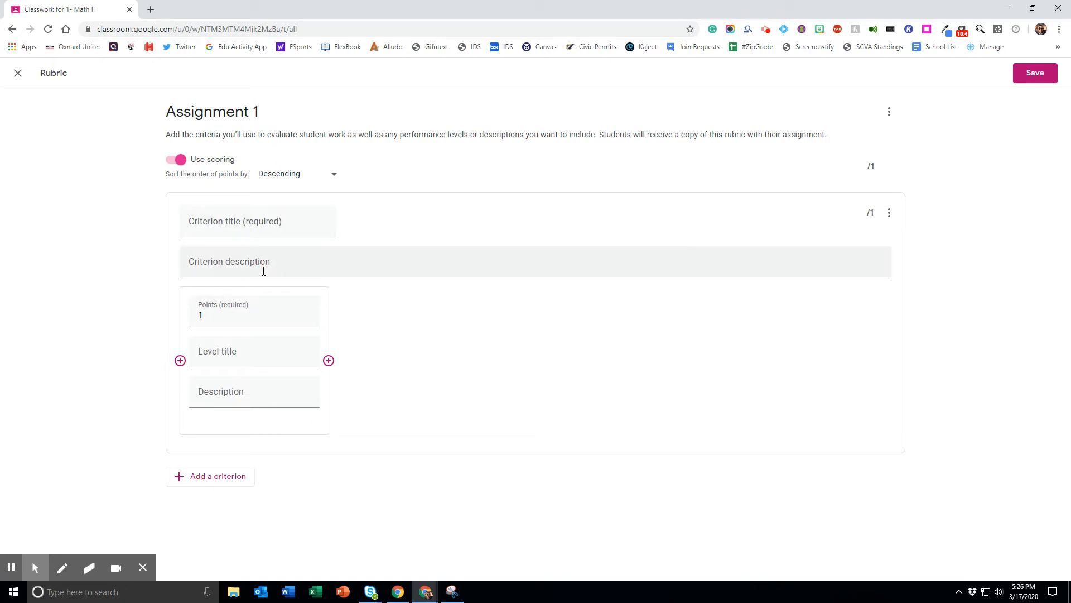
left_click(306, 313)
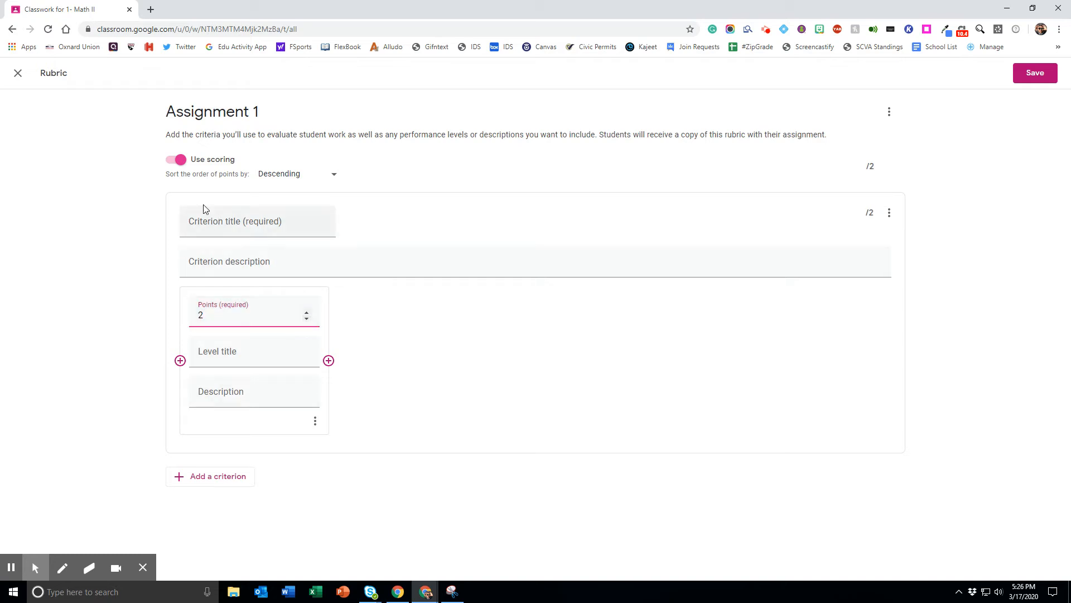
left_click(17, 72)
left_click(601, 349)
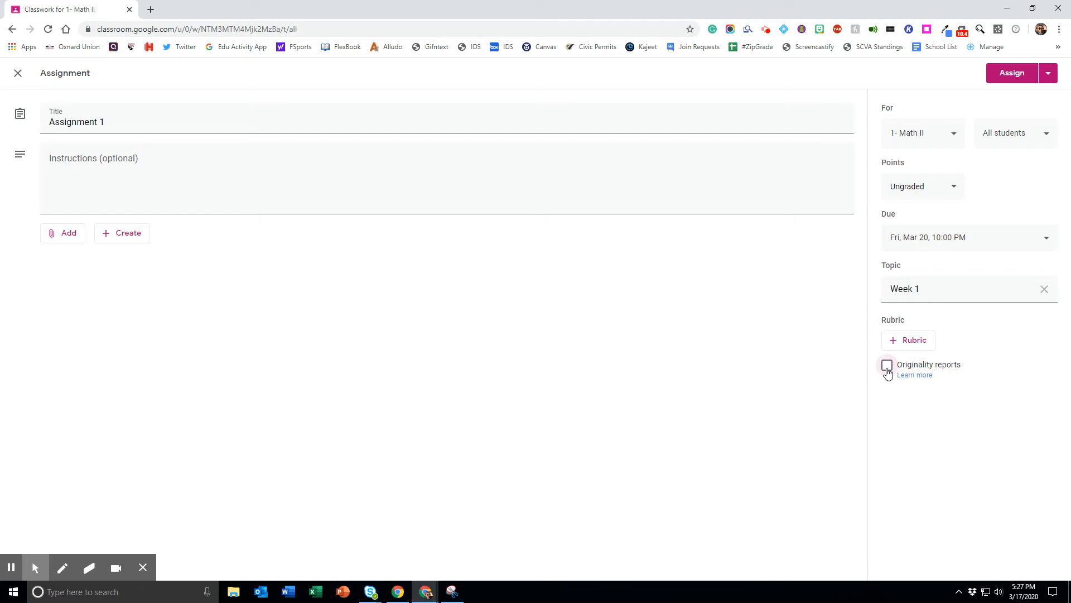
Step: Try enabling originality reports for the assignment, and cancel the request
left_click(887, 366)
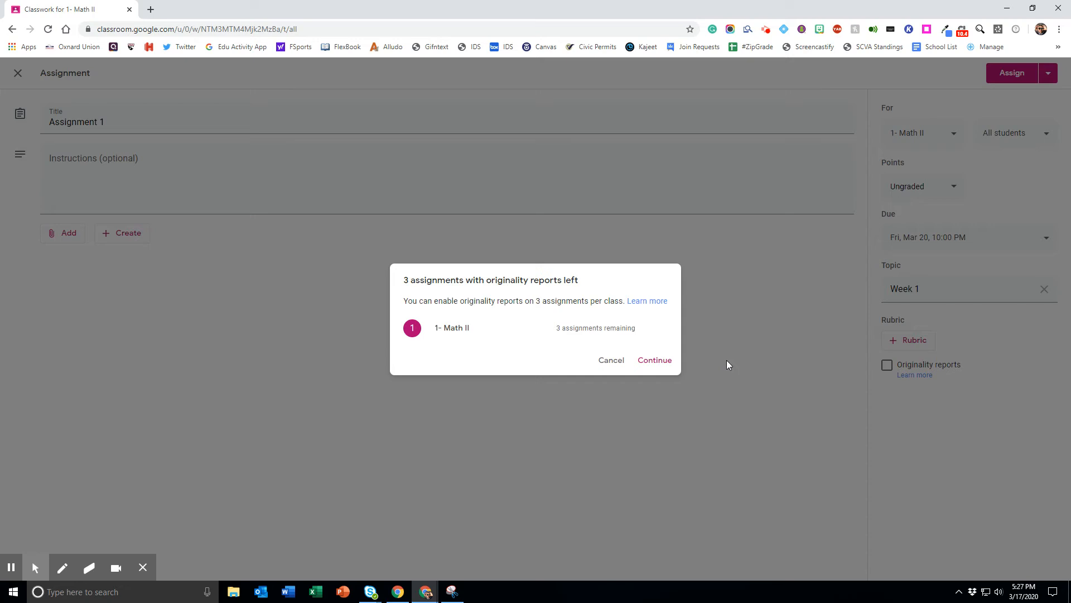
left_click(614, 361)
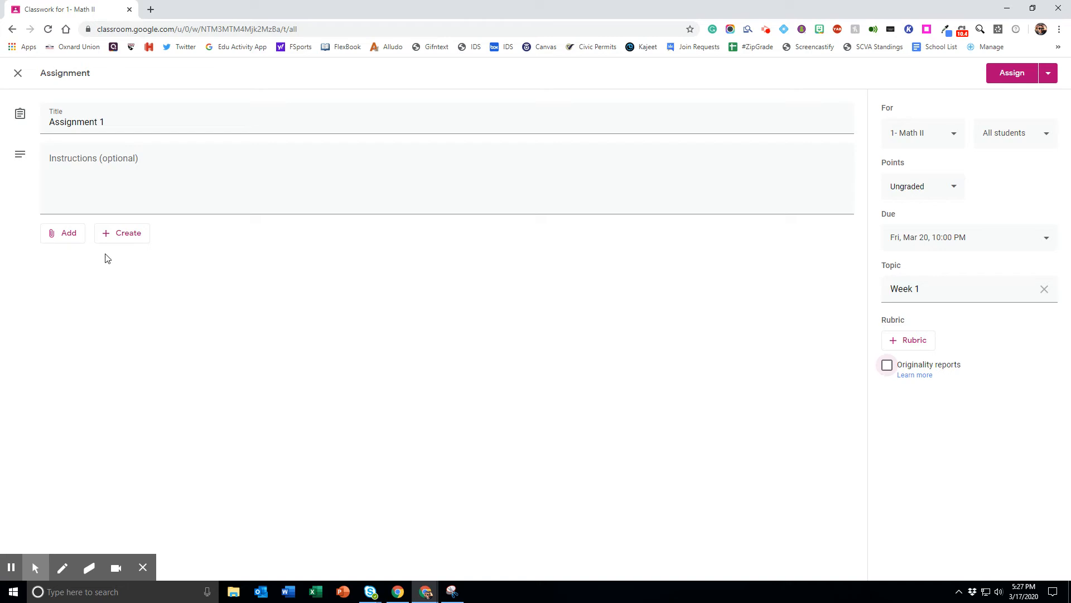
Step: Attach the "School List- Google Forms" document from Google Drive and have a copy made for each student
left_click(67, 234)
left_click(81, 256)
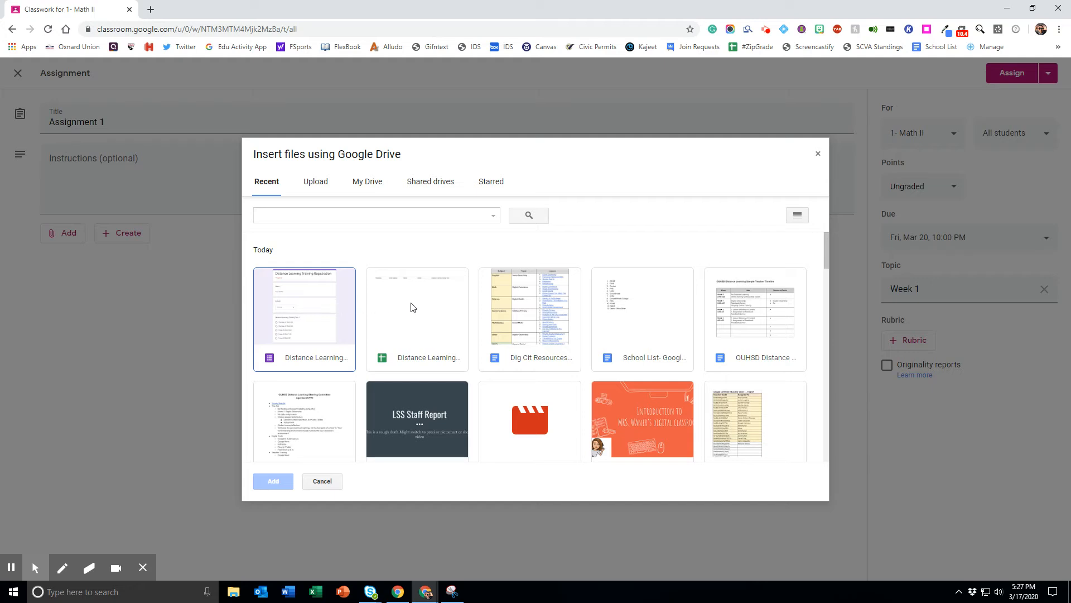
left_click(618, 317)
left_click(272, 481)
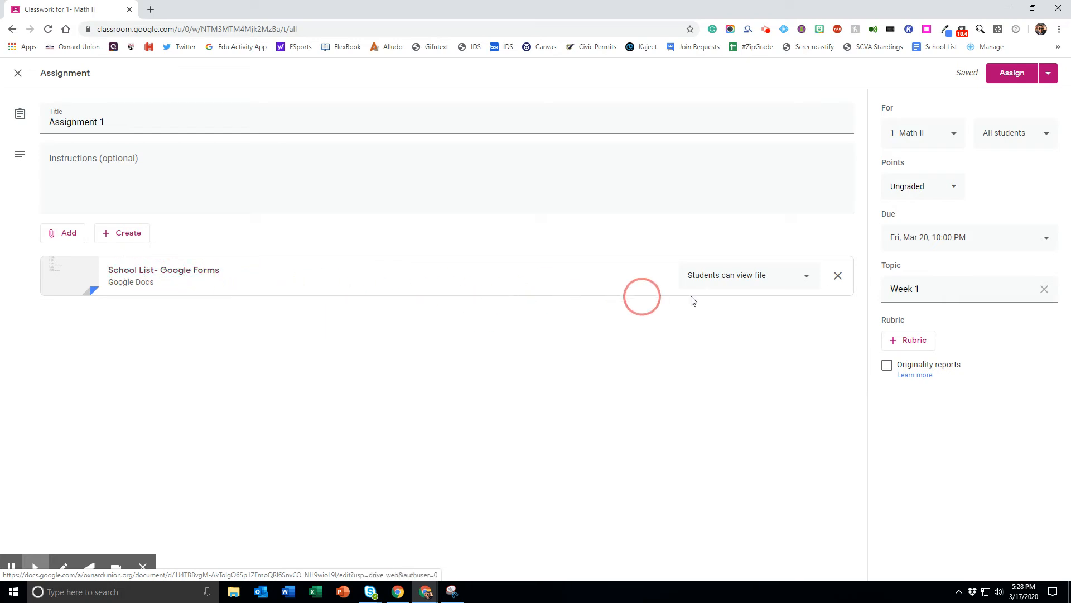
left_click(806, 279)
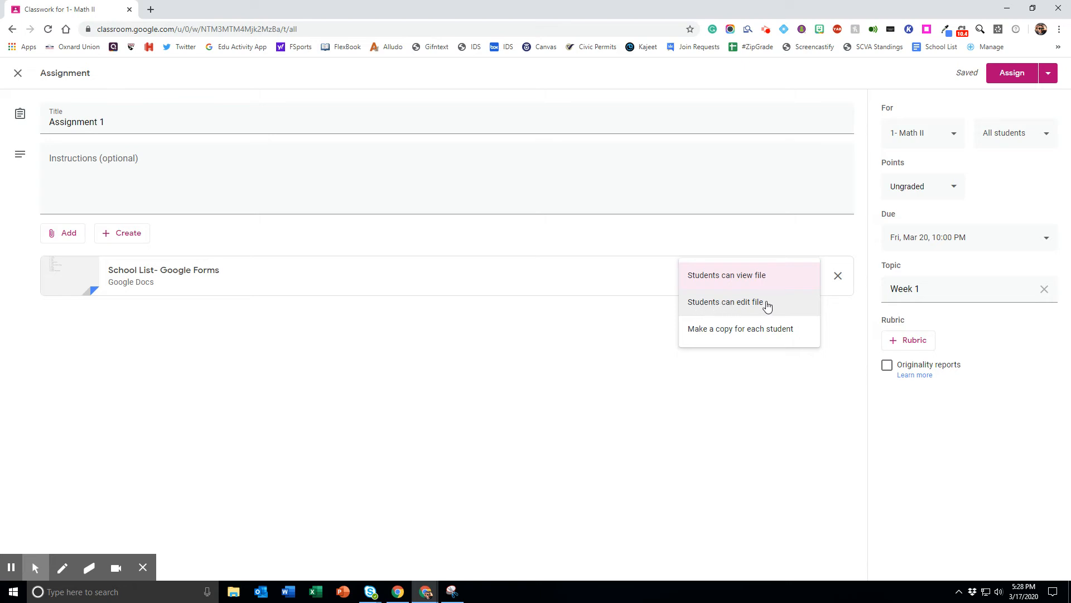
left_click(745, 333)
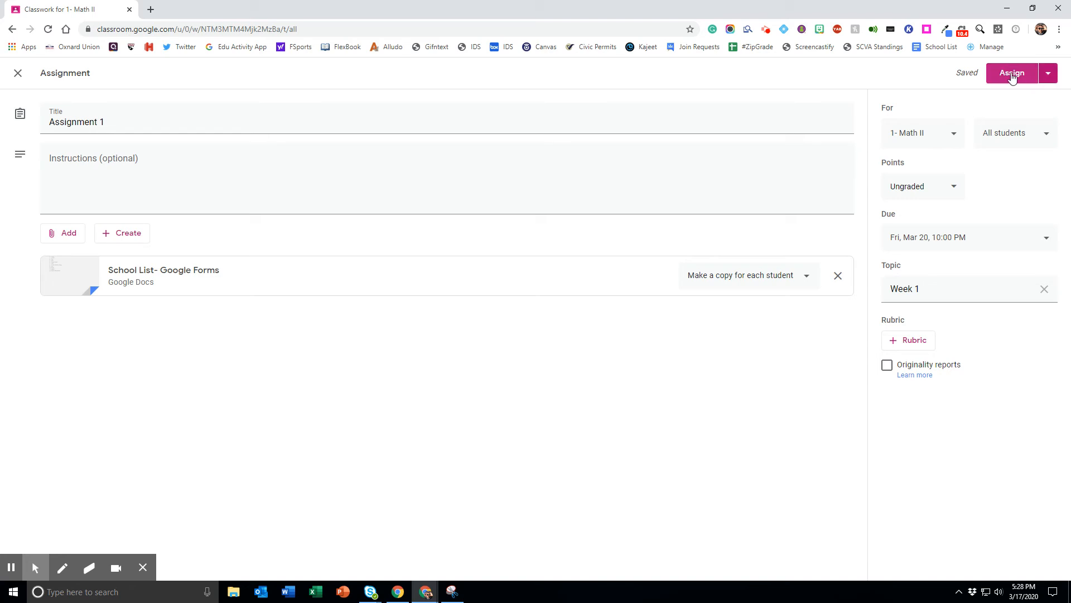
Step: Try scheduling the assignment for Mar 23, 2020 and for Mar 20, 2020 at 8:00 AM, and cancel the scheduling
left_click(1049, 79)
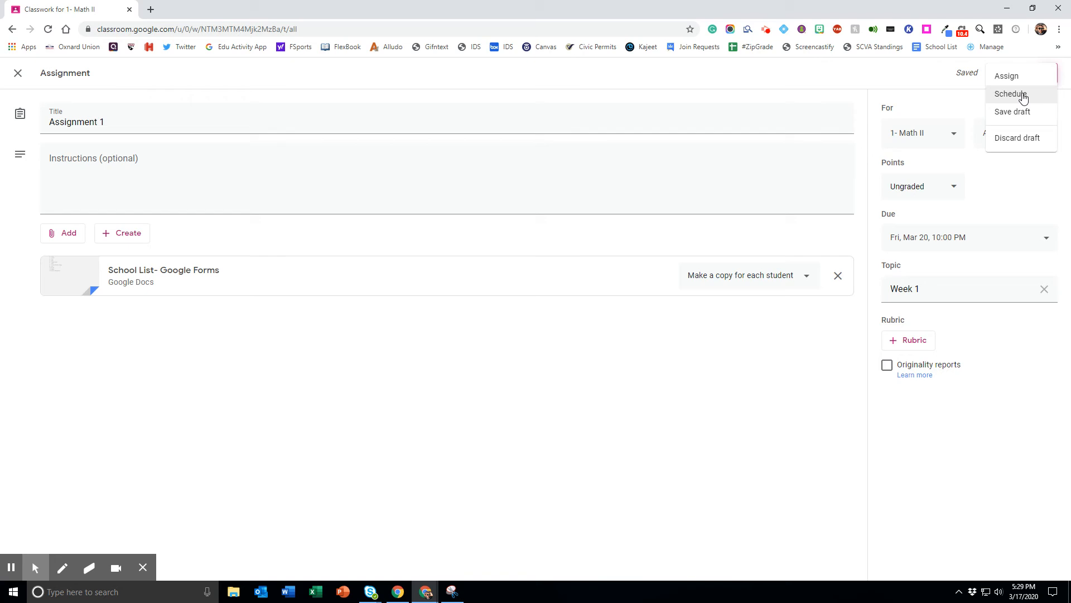
left_click(1023, 96)
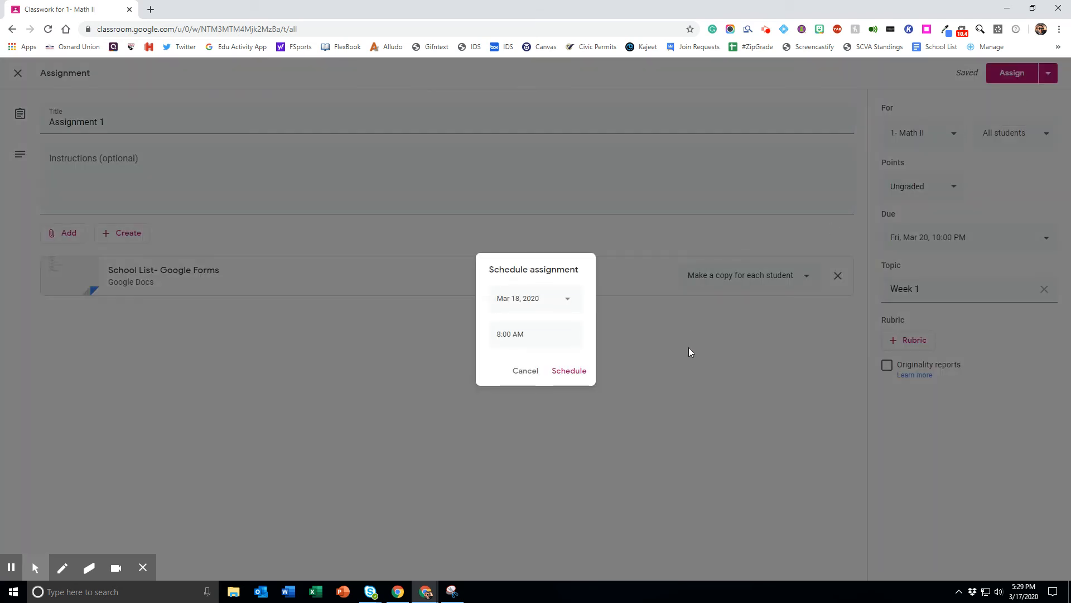
left_click(569, 301)
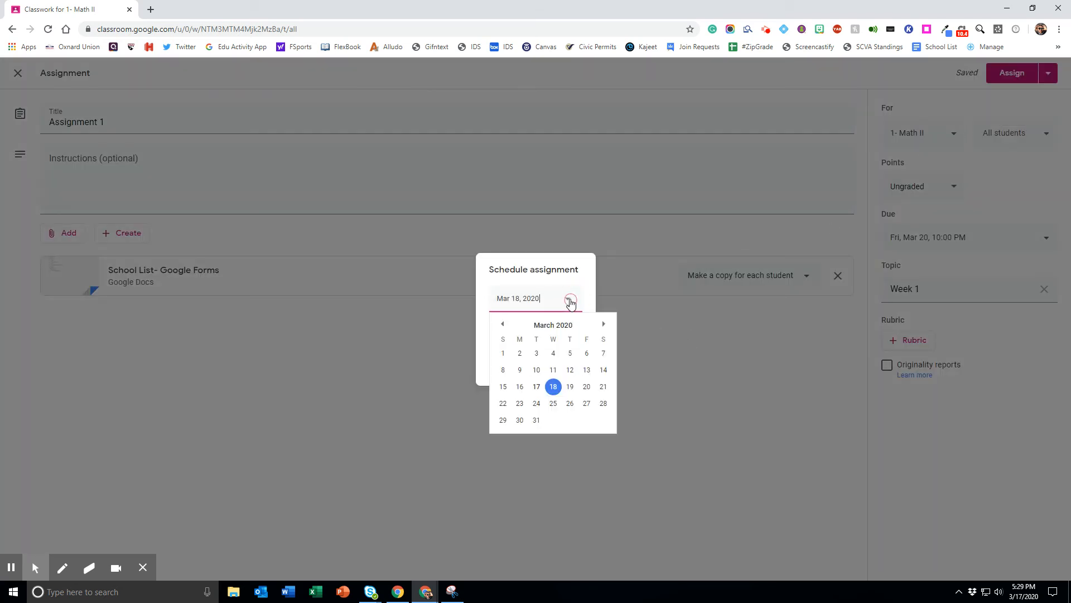
left_click(519, 402)
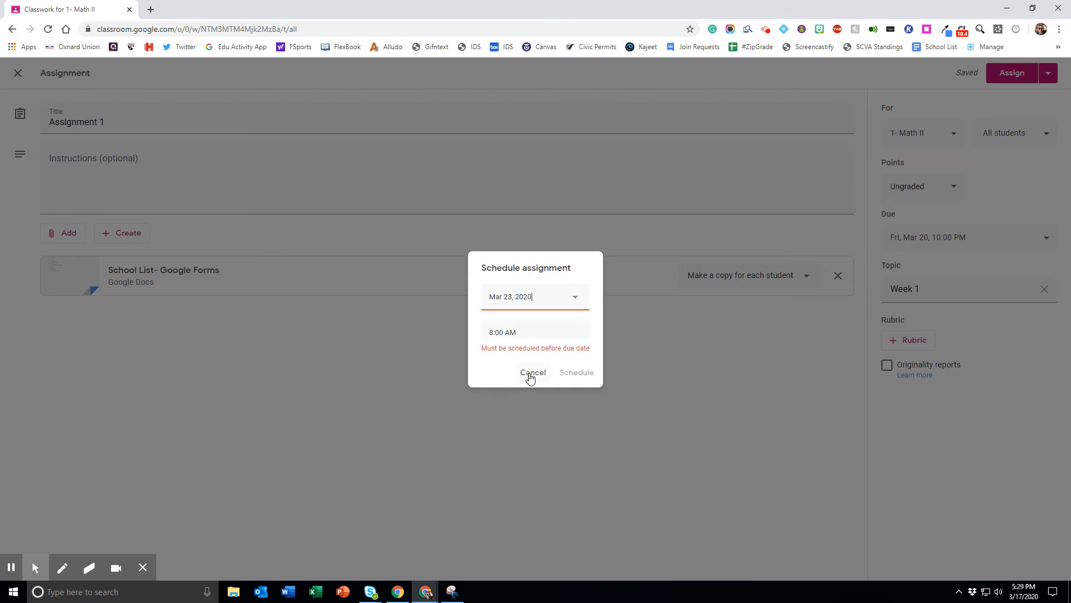
left_click(513, 328)
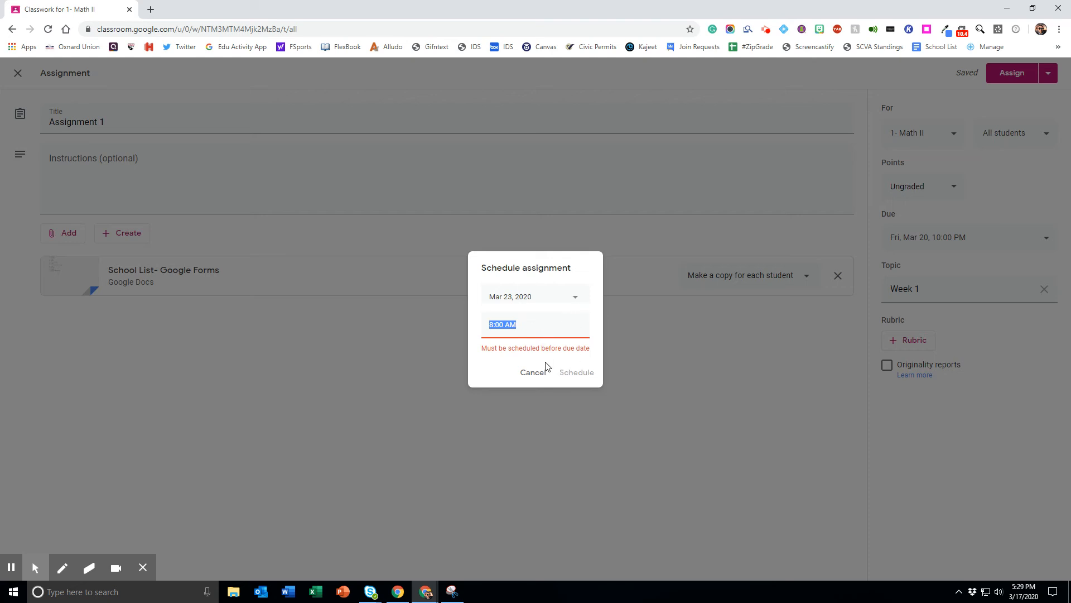
left_click(573, 305)
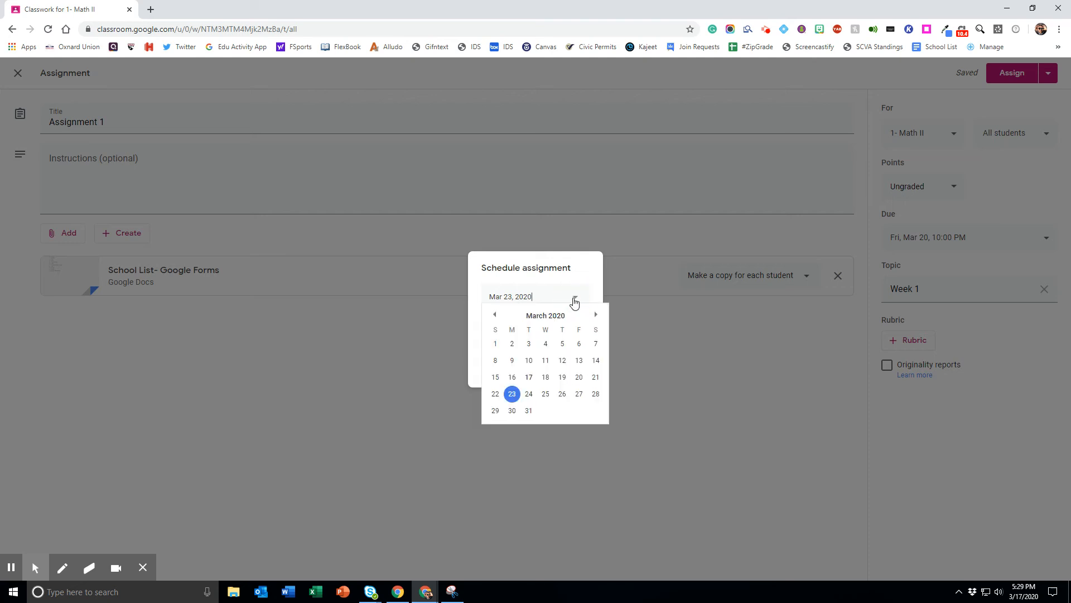
left_click(575, 379)
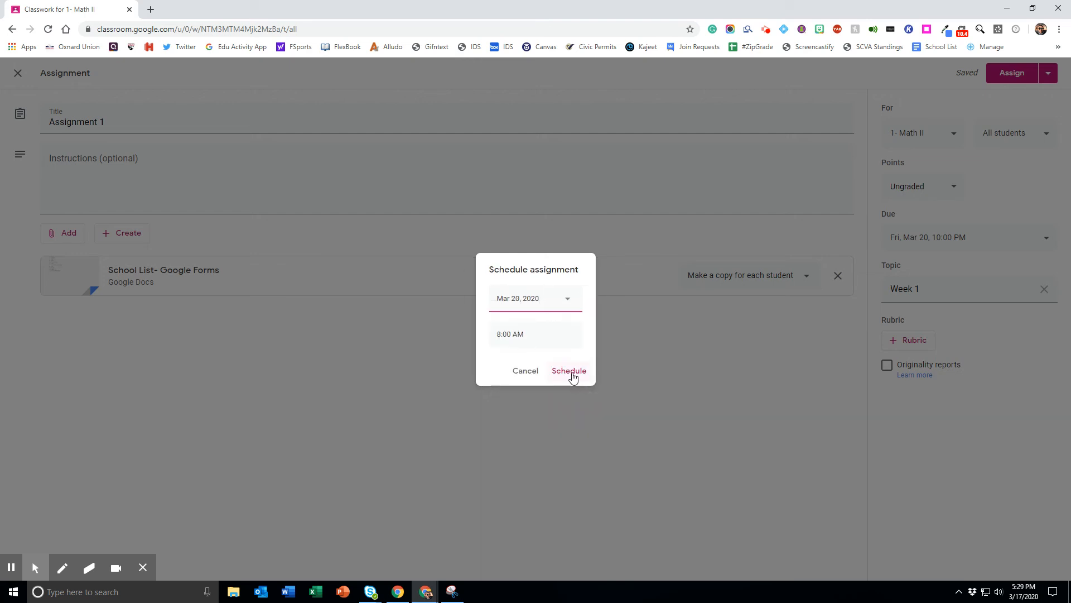
left_click(524, 372)
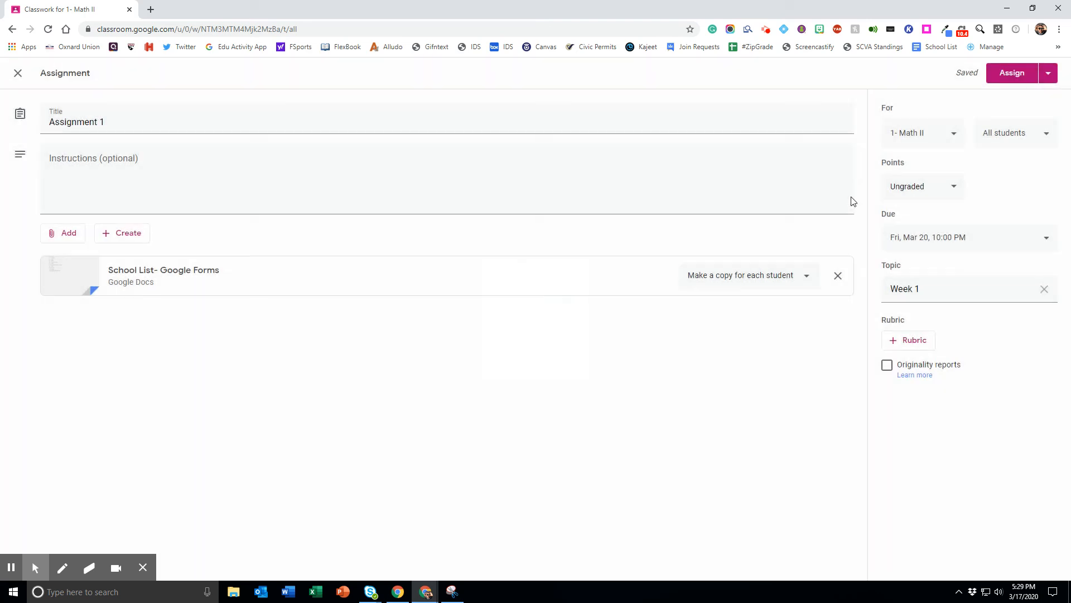
Step: Save the assignment as a draft and reopen the Assignment 1 draft from the Week 1 topic for editing
left_click(1049, 74)
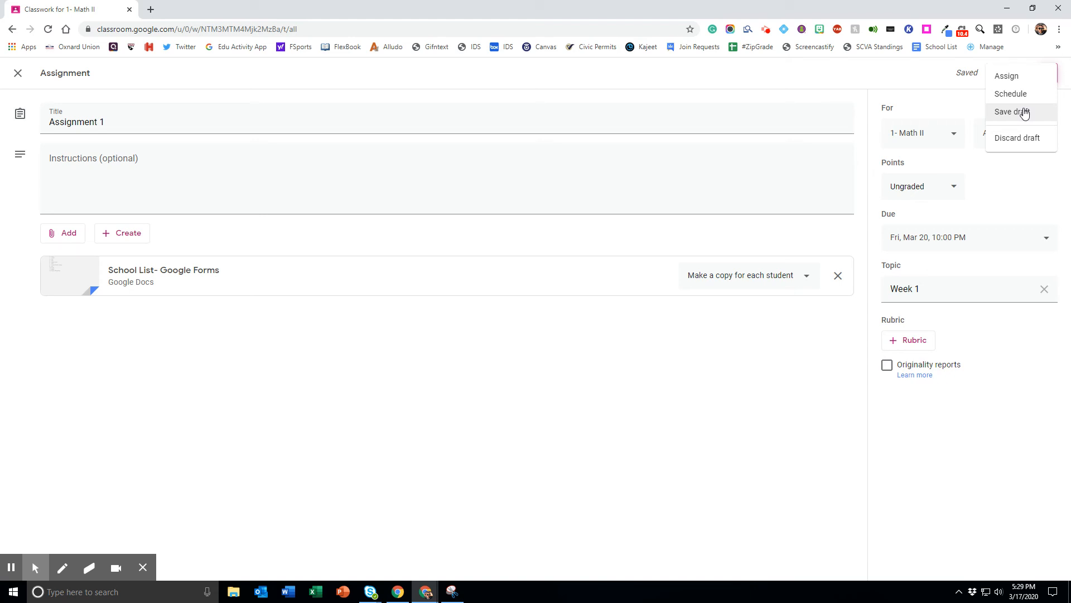
left_click(1025, 113)
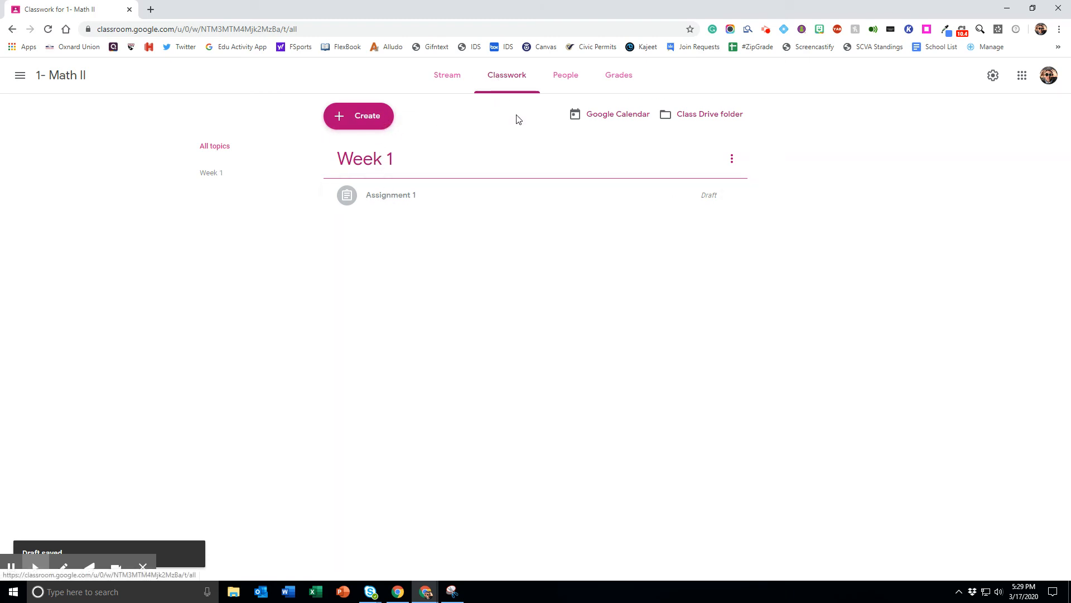
left_click(623, 200)
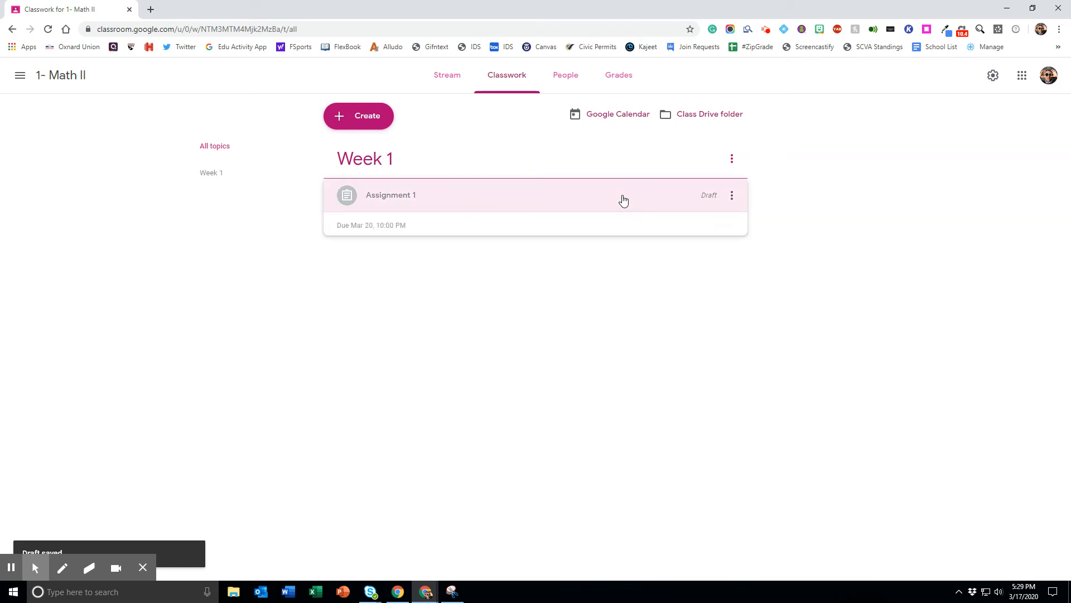
left_click(375, 315)
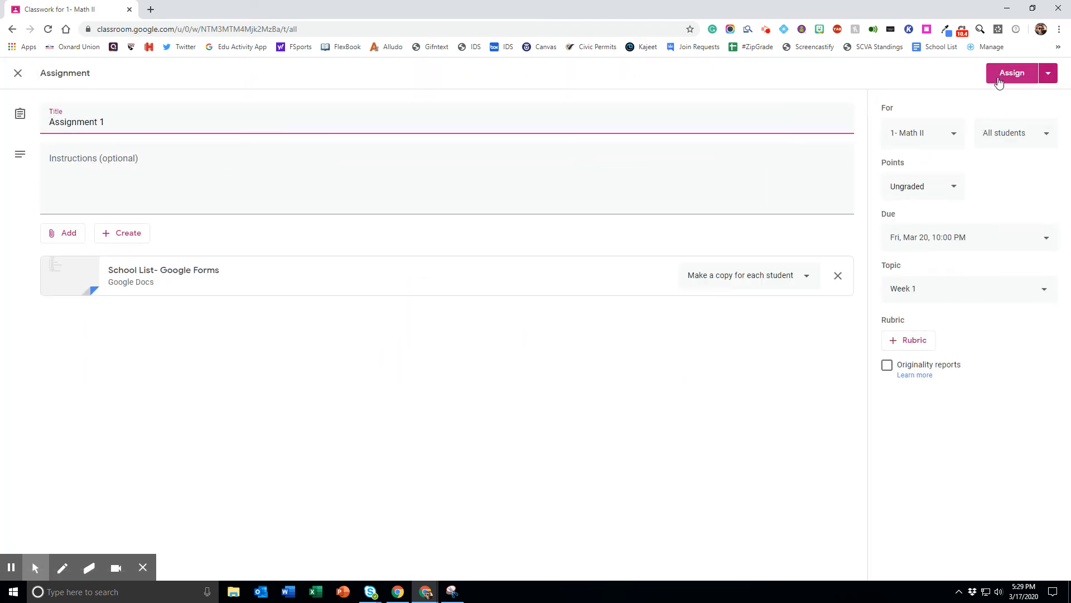
left_click(1048, 73)
left_click(948, 95)
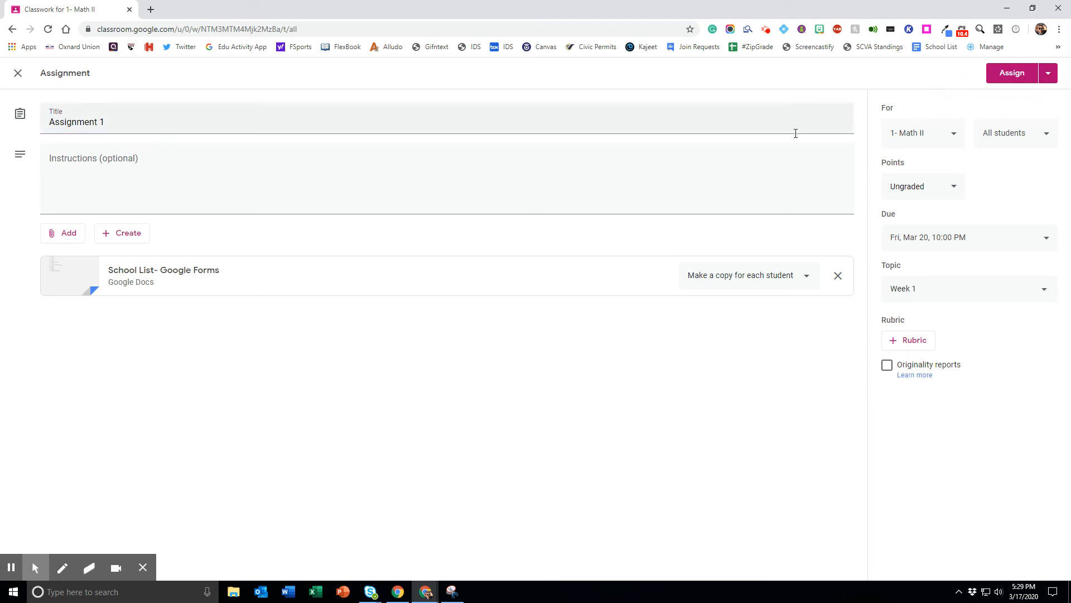
Step: Enter "adfa" as the assignment's instructions and assign it to the students immediately
left_click(523, 184)
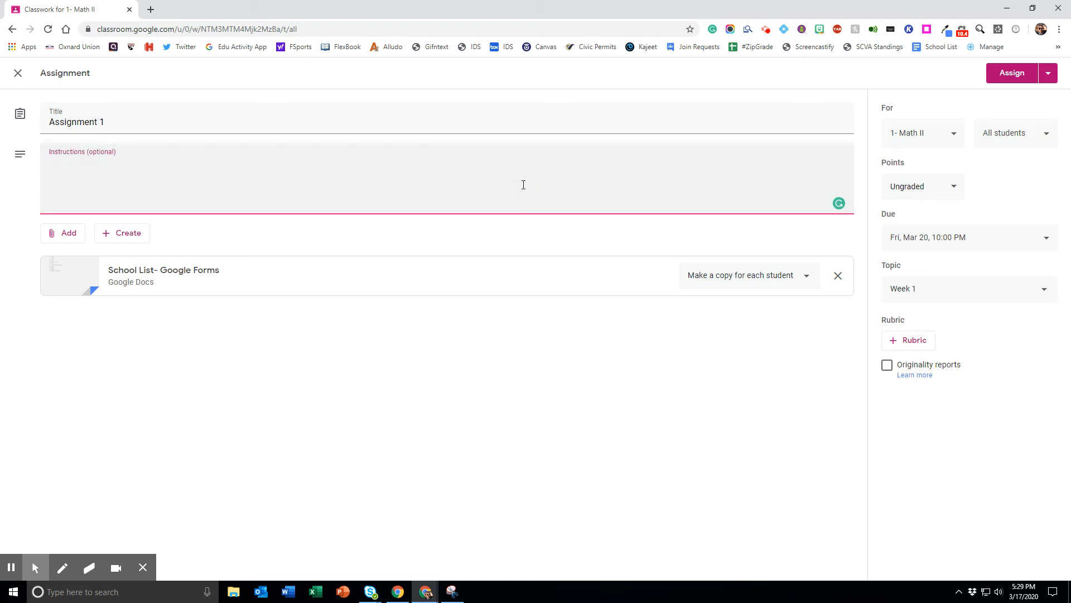
type("adfa")
left_click(594, 447)
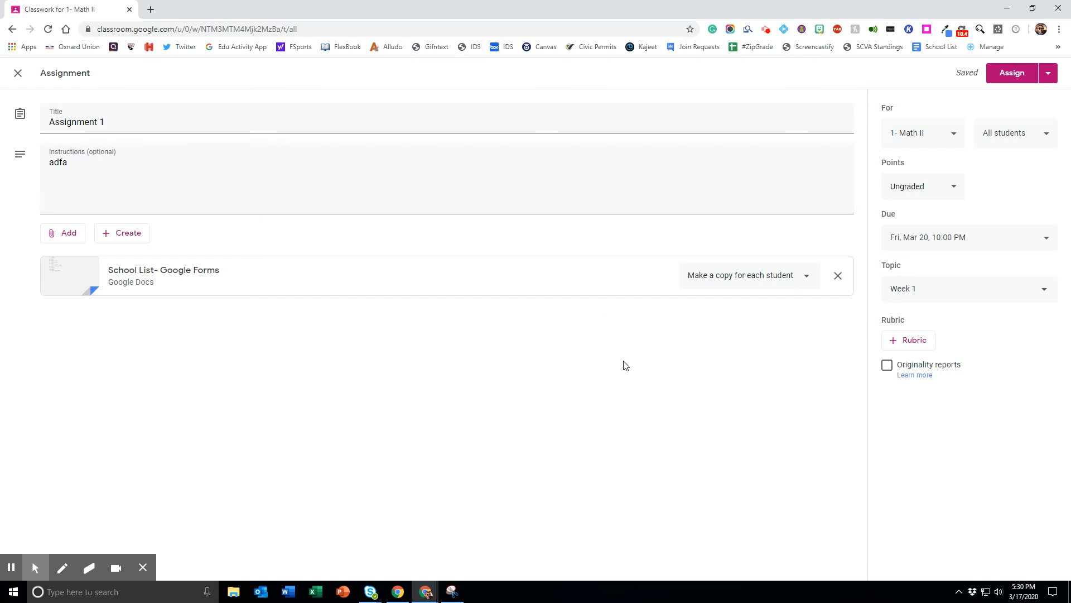
left_click(1012, 76)
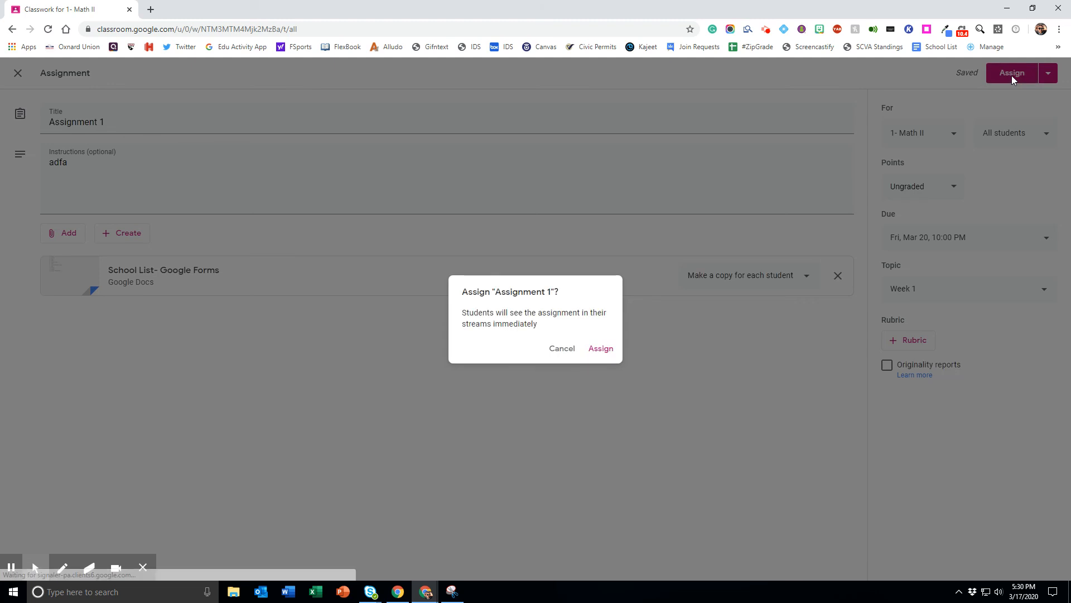
left_click(606, 350)
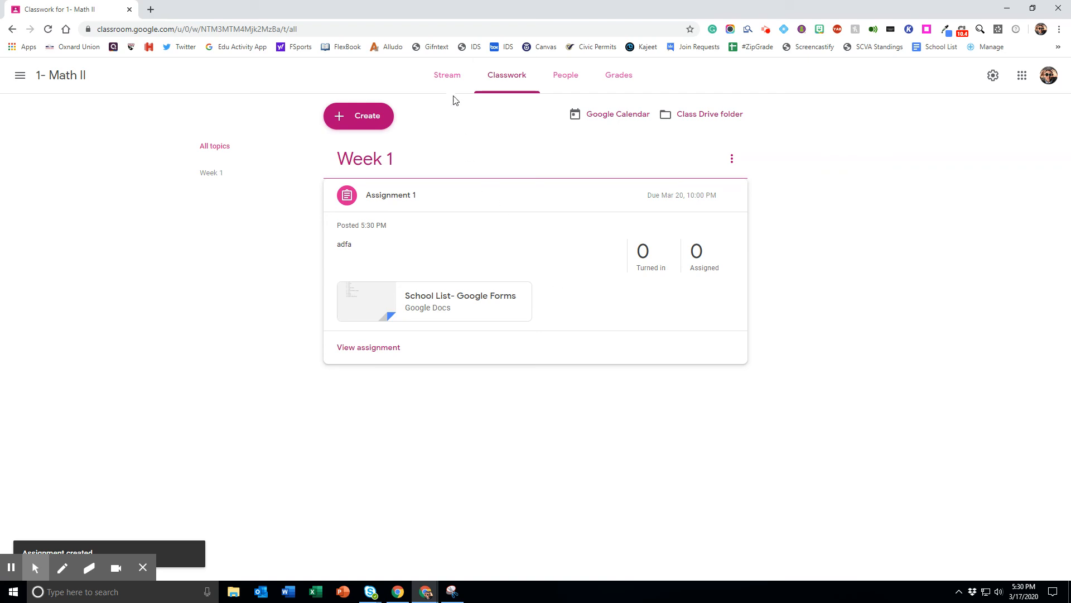
Step: Review the posted Assignment 1 in the class stream and classwork, including its instructions and student work
left_click(448, 79)
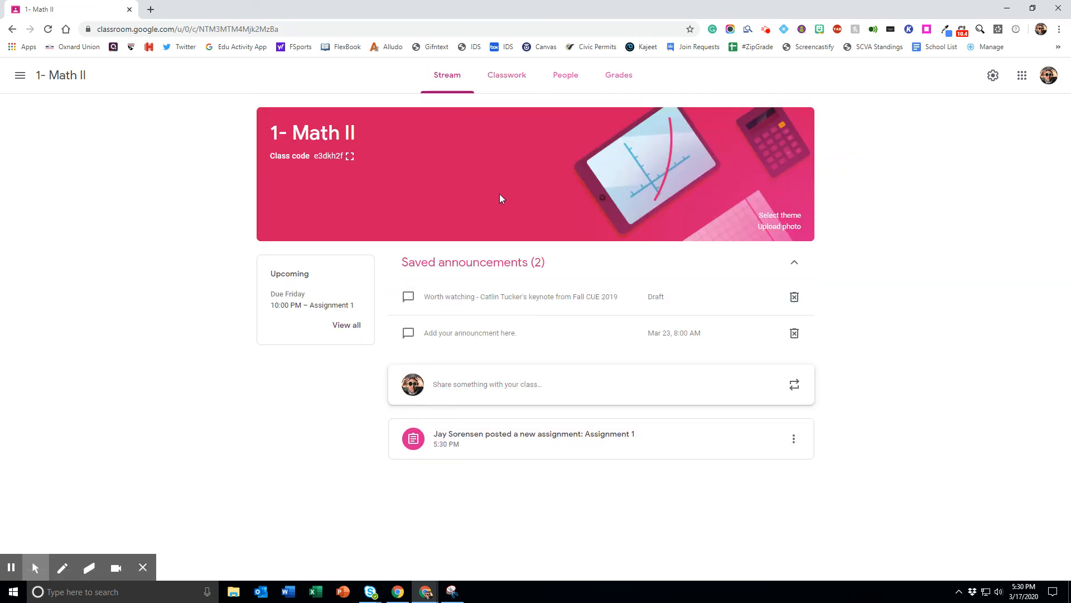
left_click(504, 78)
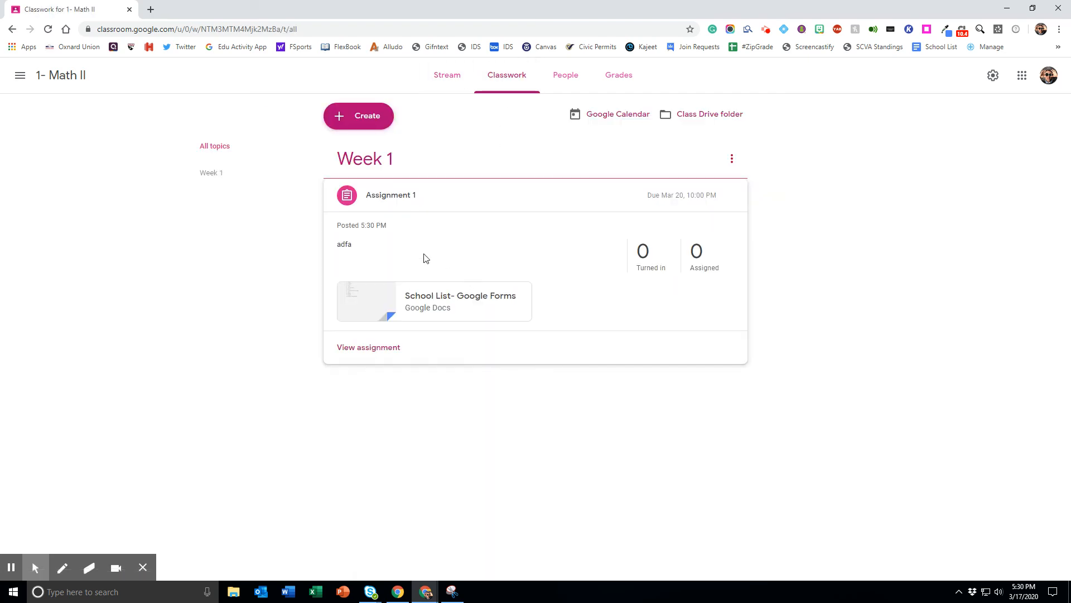
left_click(450, 79)
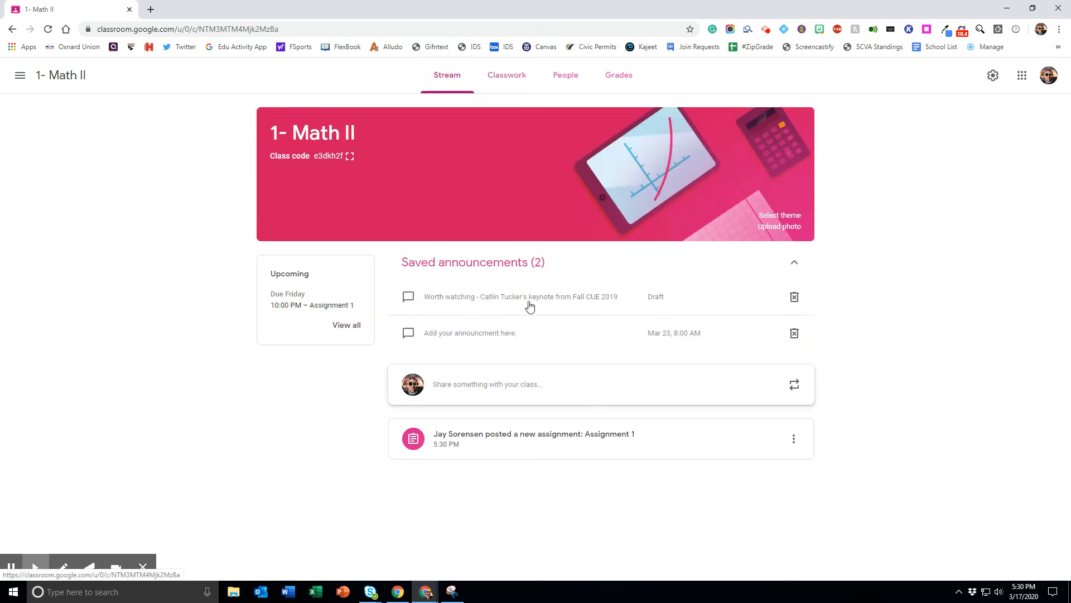
left_click(546, 433)
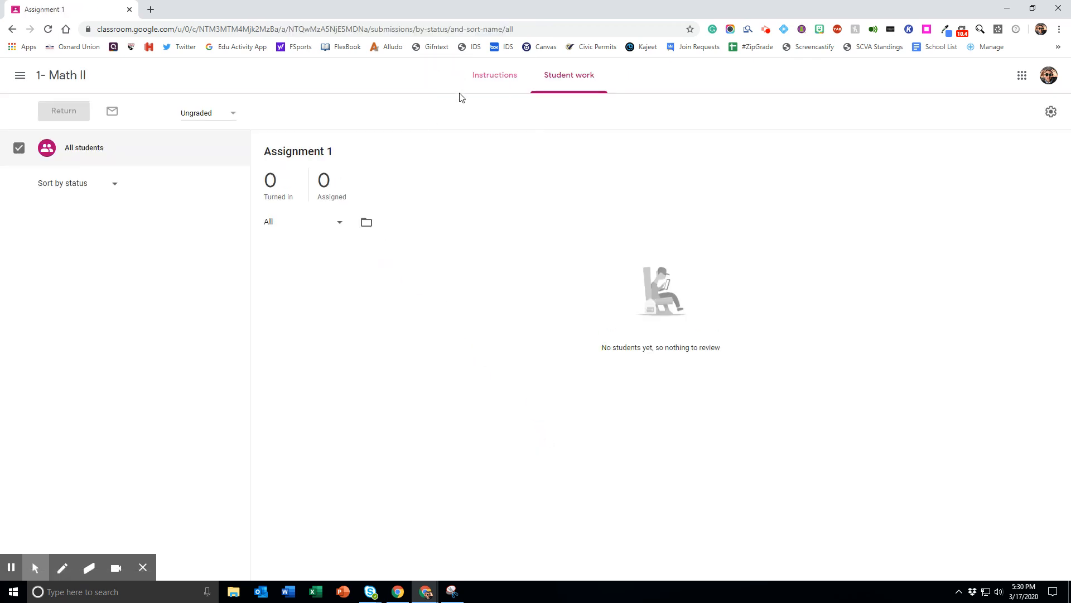
left_click(475, 85)
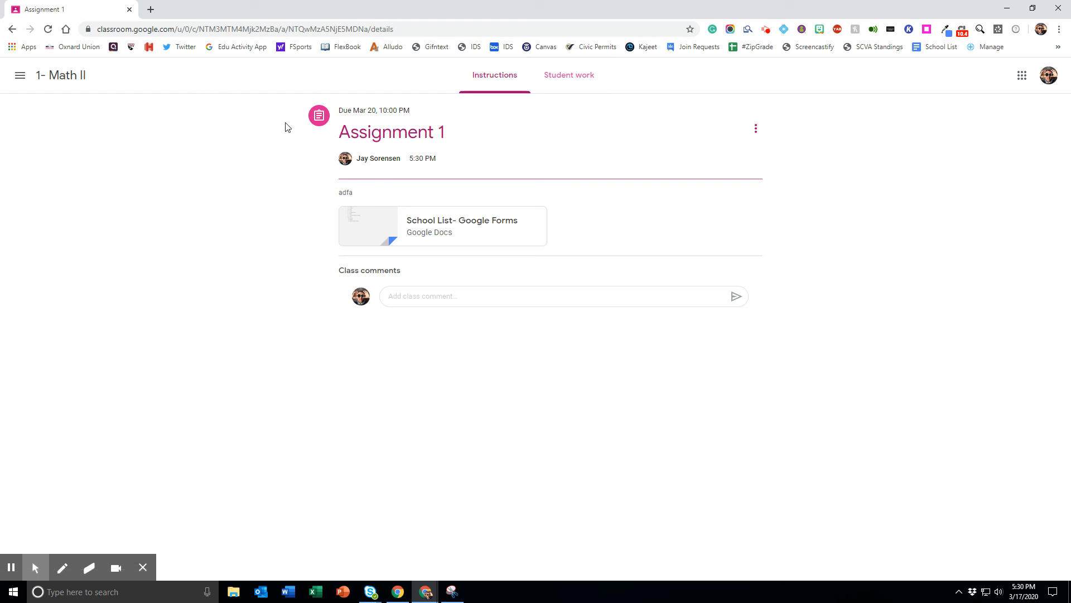
left_click(67, 75)
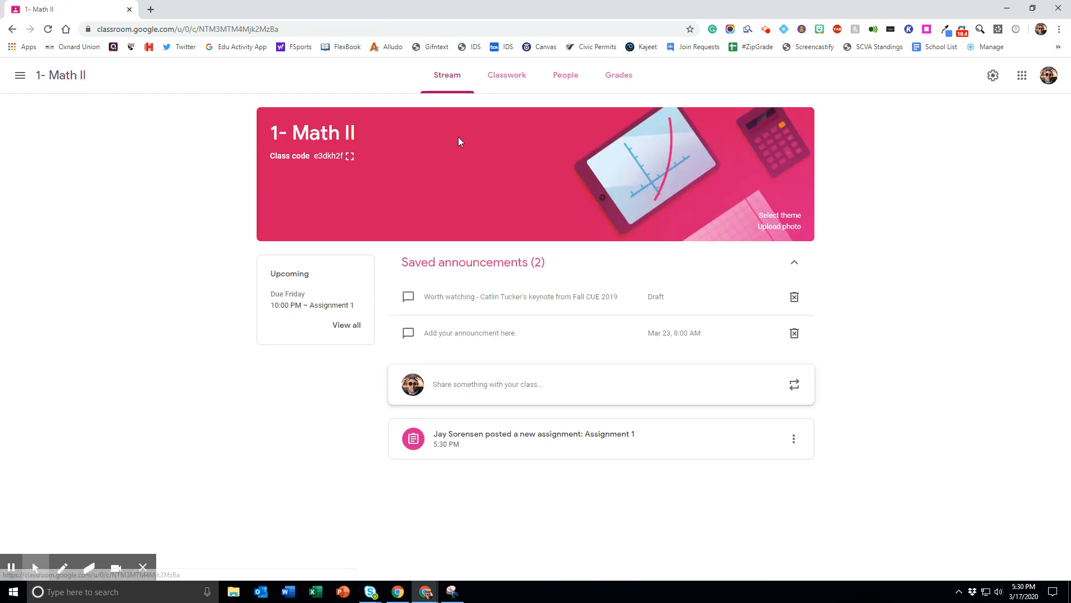
left_click(502, 87)
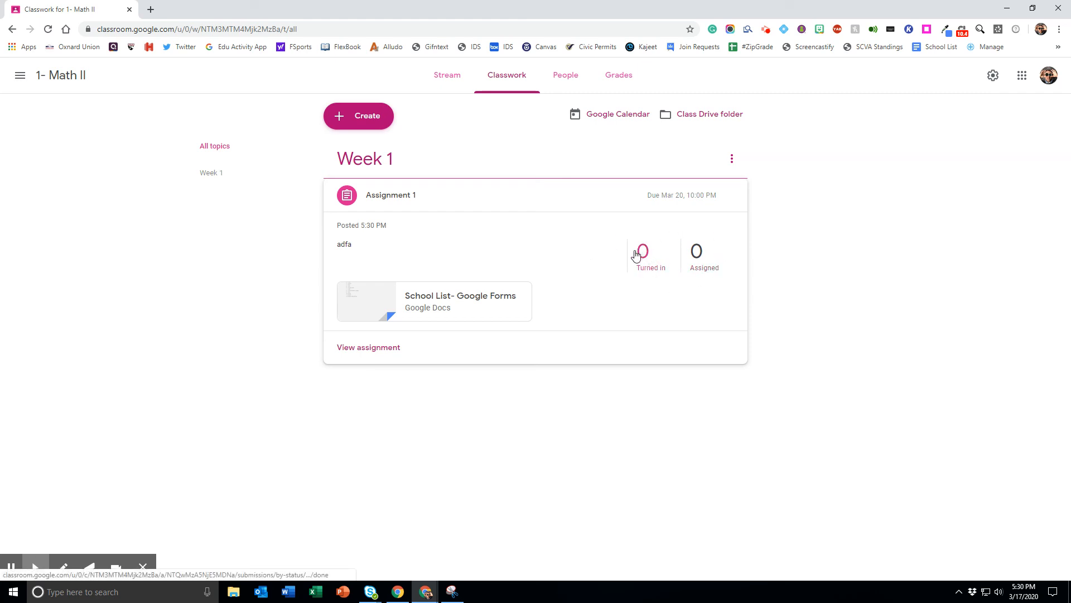
left_click(698, 256)
left_click(698, 257)
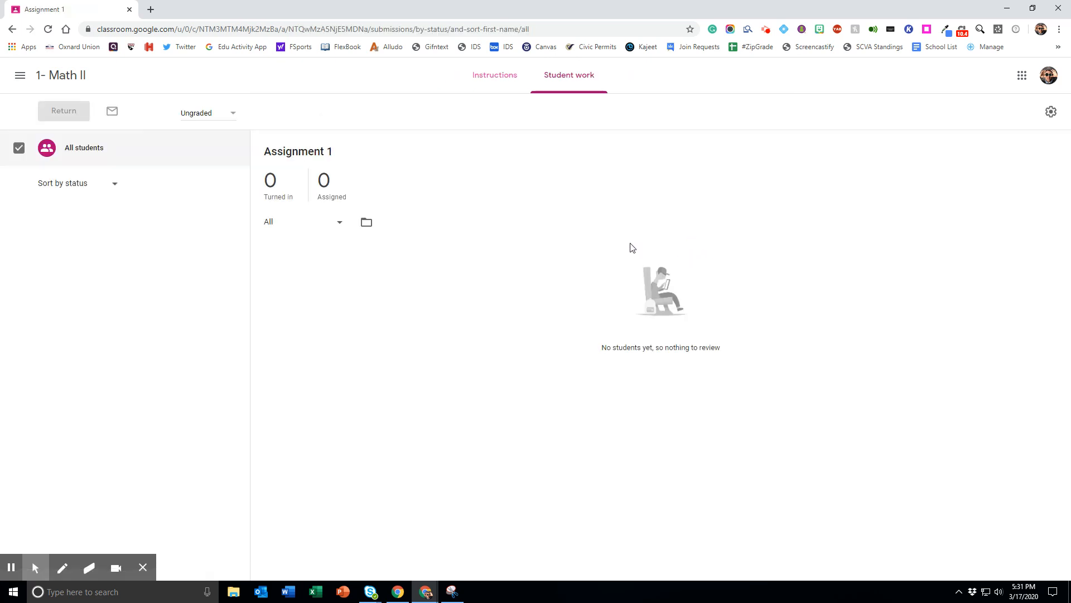